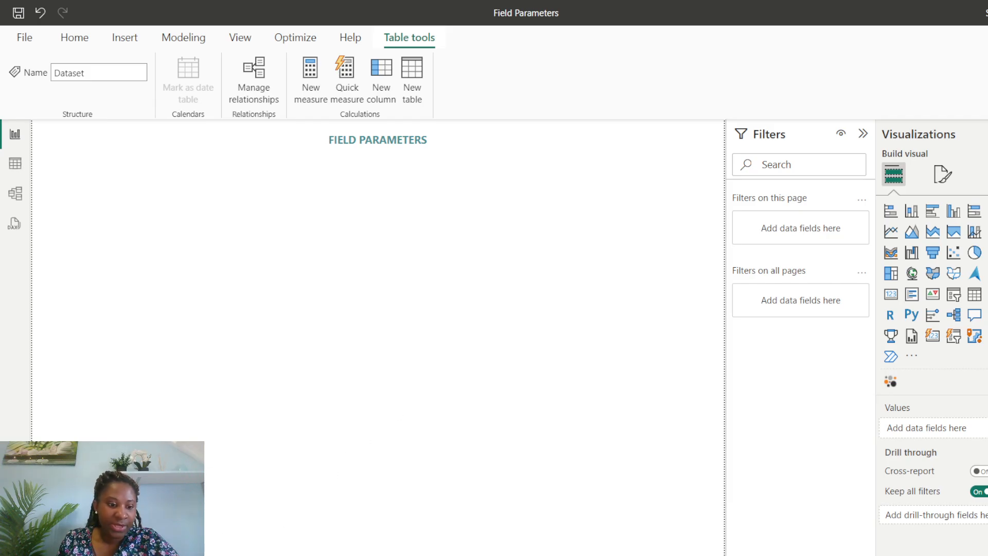
View the report page with average revenue charts by company, industry and state, and return to the FIELD PARAMETERS page.
left_click(247, 555)
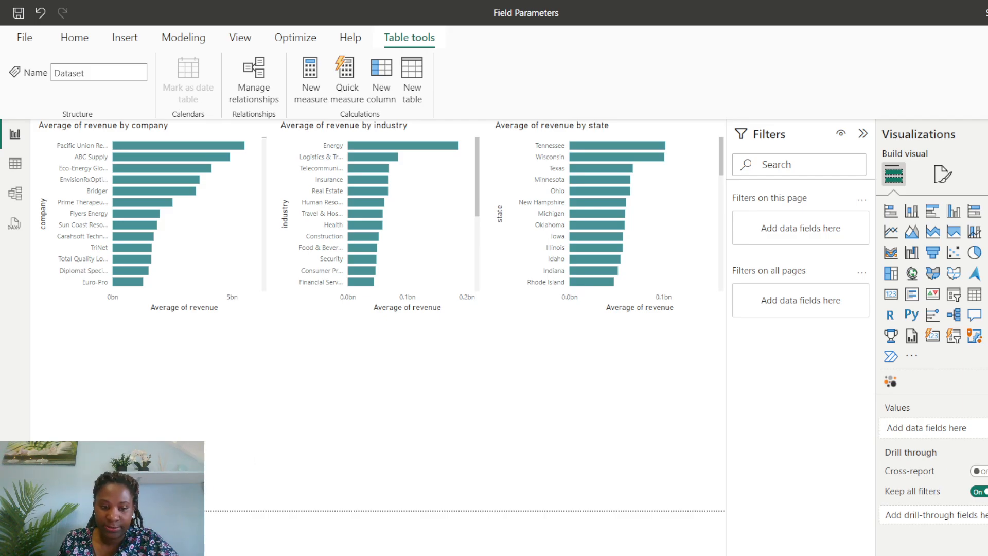
left_click(155, 550)
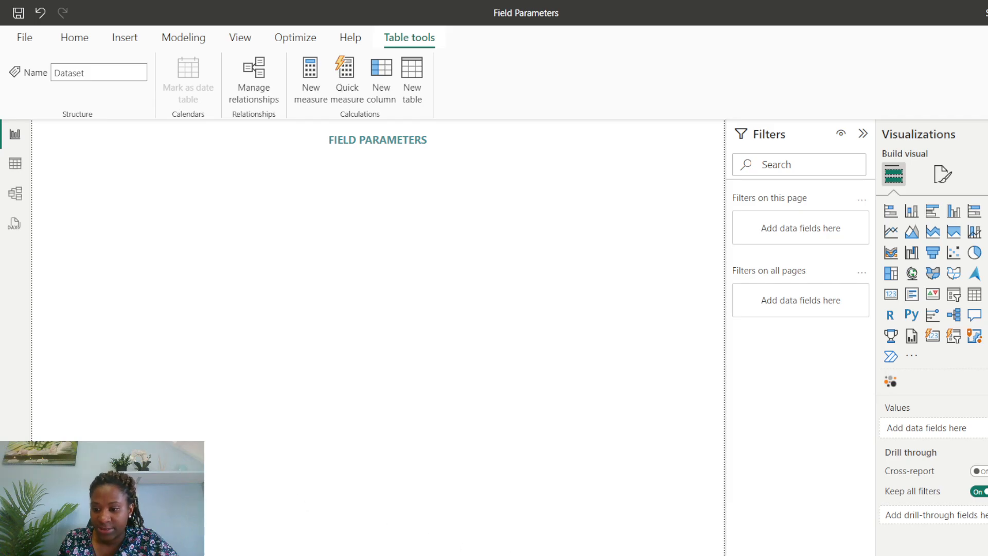
Add a new measure to the KeyMeasures table.
right_click(929, 326)
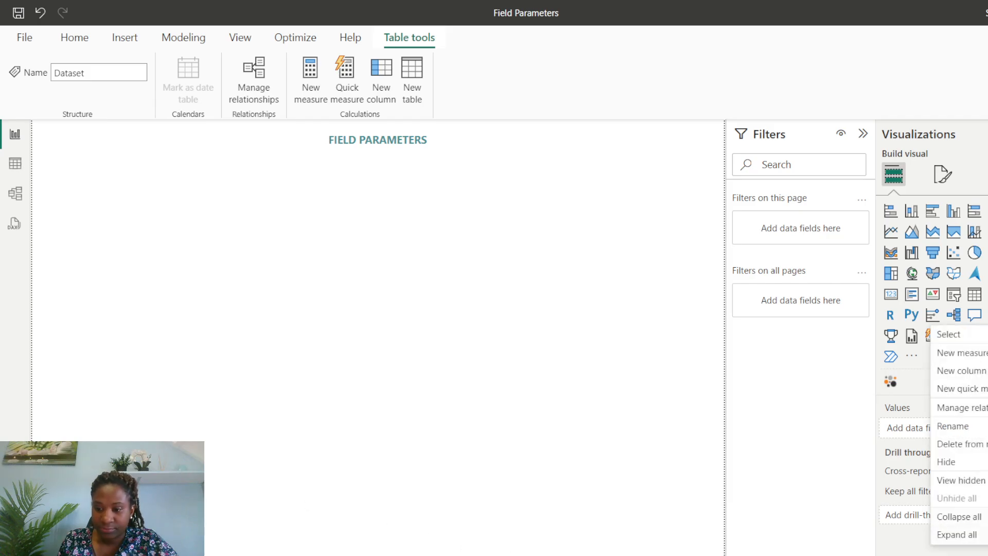
left_click(953, 354)
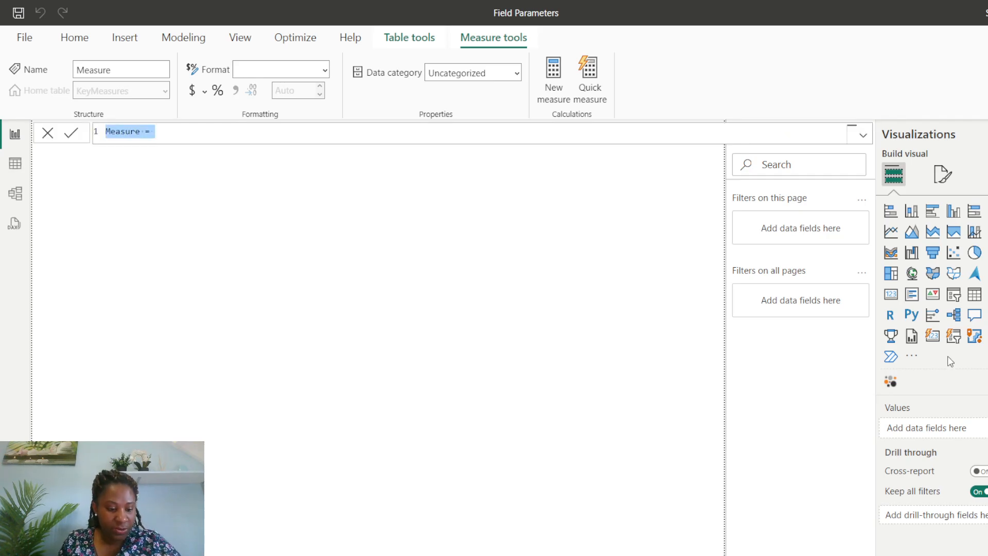
type("aVE")
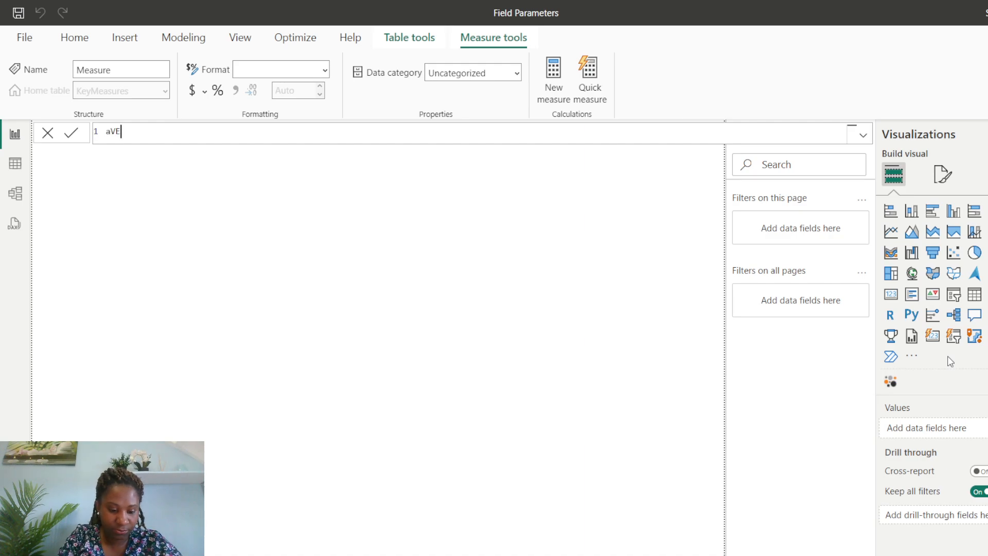
type("R")
key("BackSpace")
key("BackSpace")
key("BackSpace")
key("BackSpace")
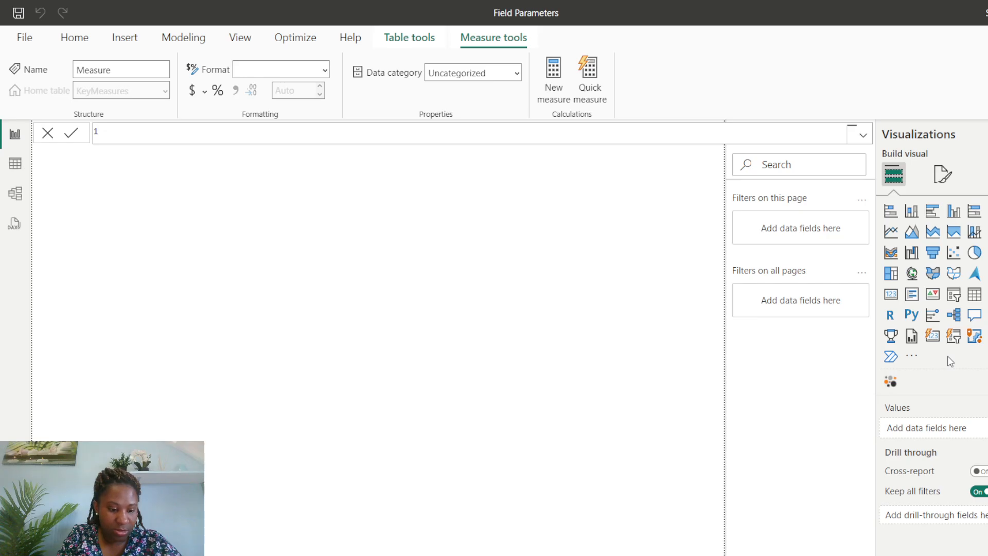
Define the new measure as Average Revenue = AVERAGE('Dataset'[revenue]).
type("Aver")
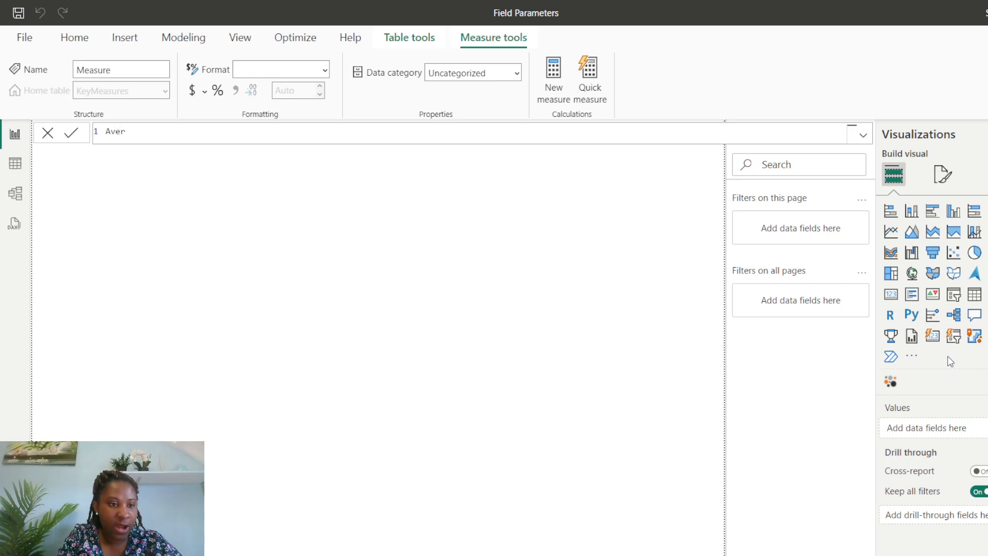
type("age ")
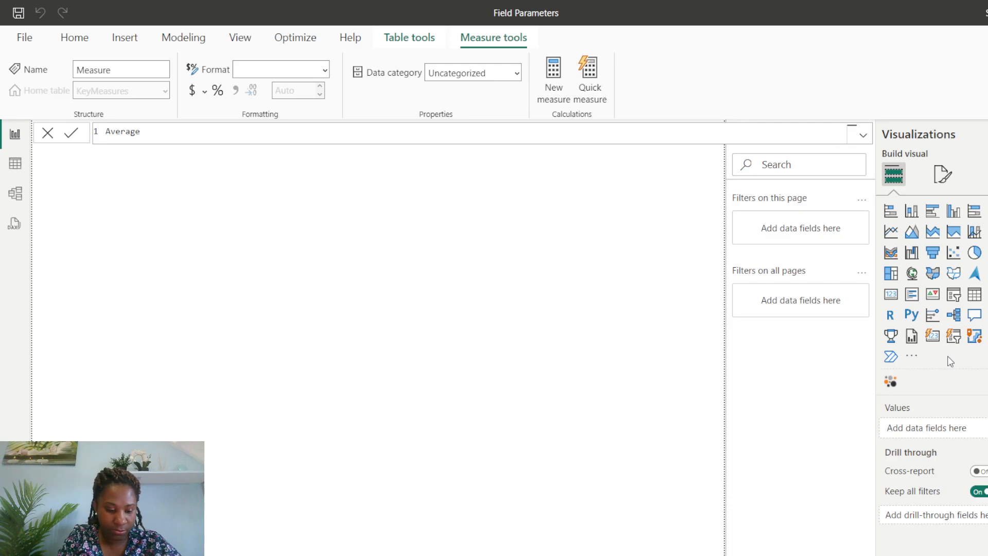
type("Reven")
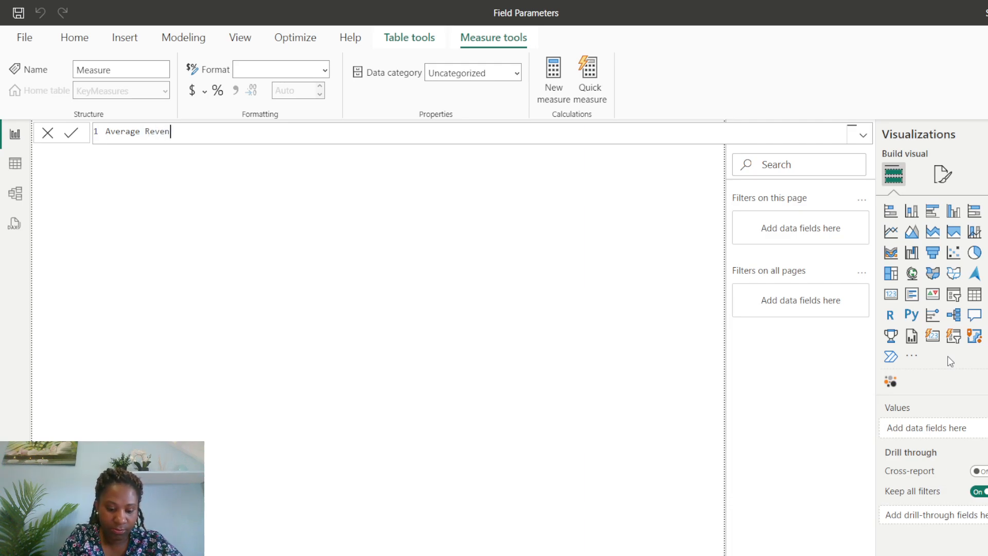
type("ue = aver")
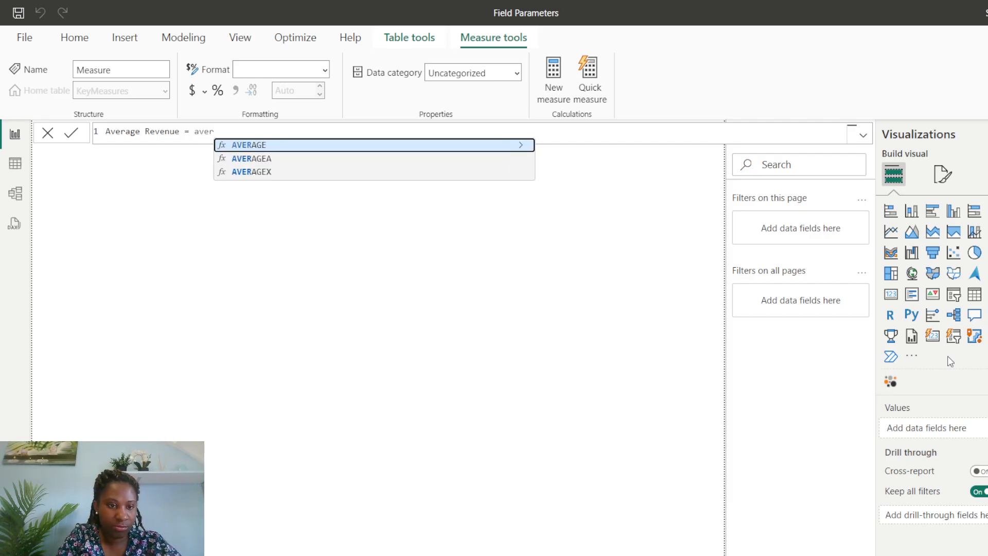
key("Tab")
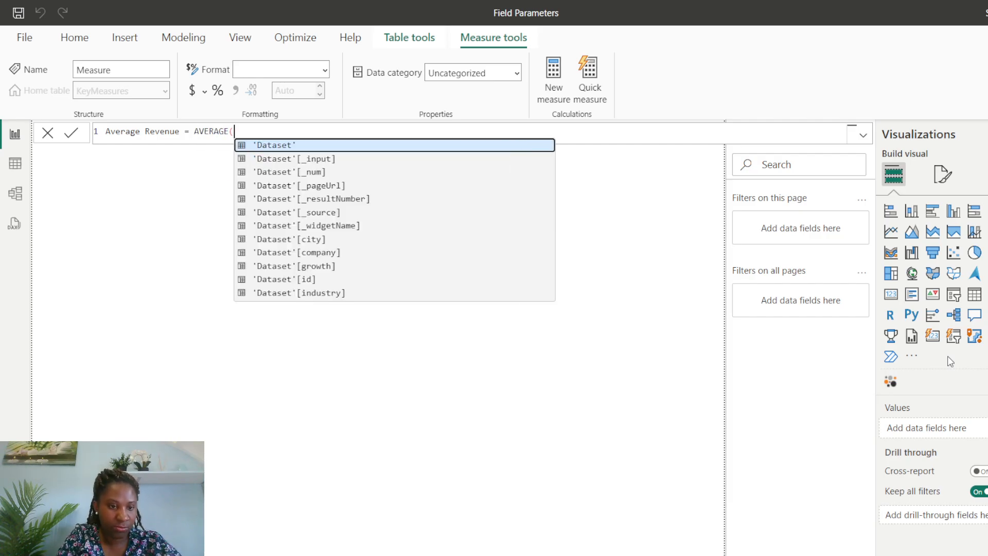
type("rev")
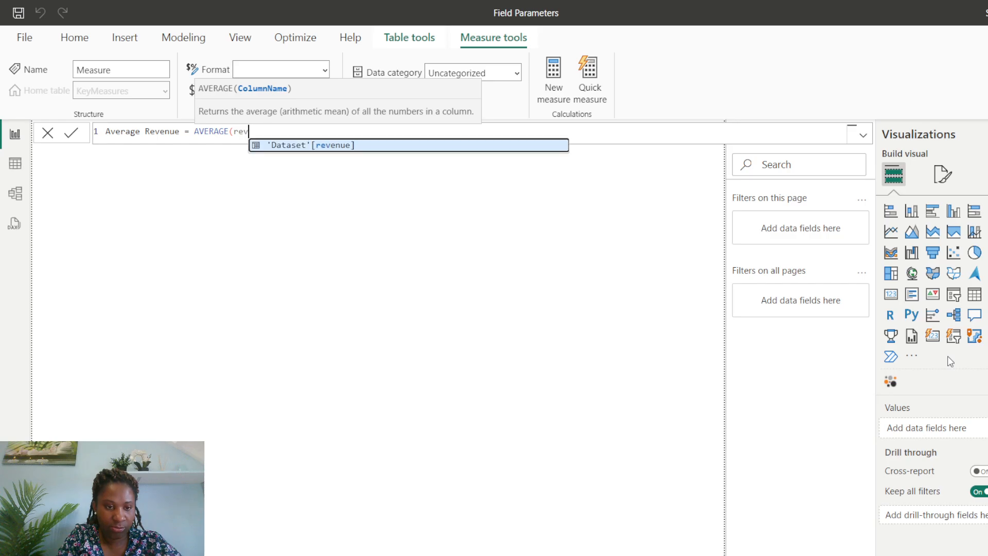
key("Tab")
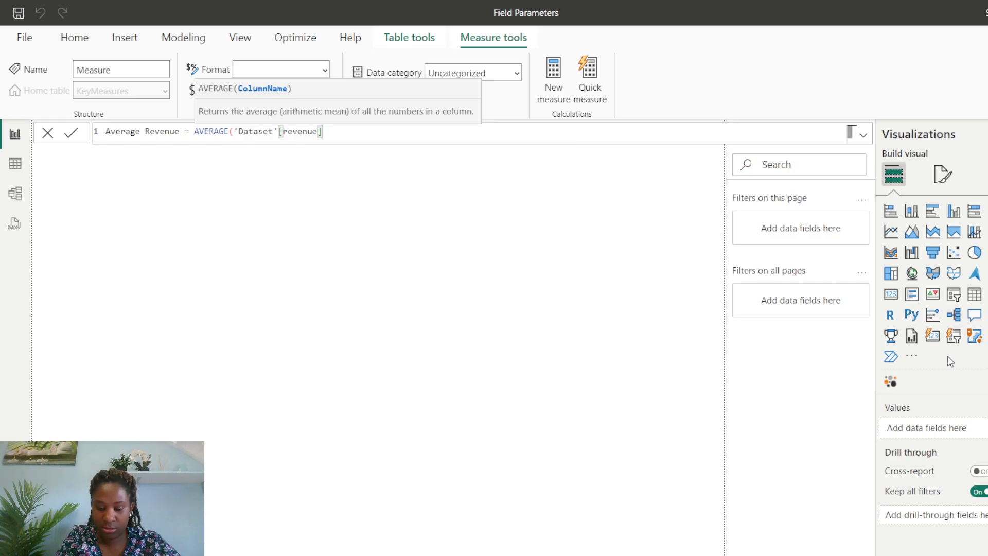
type(")")
key("Return")
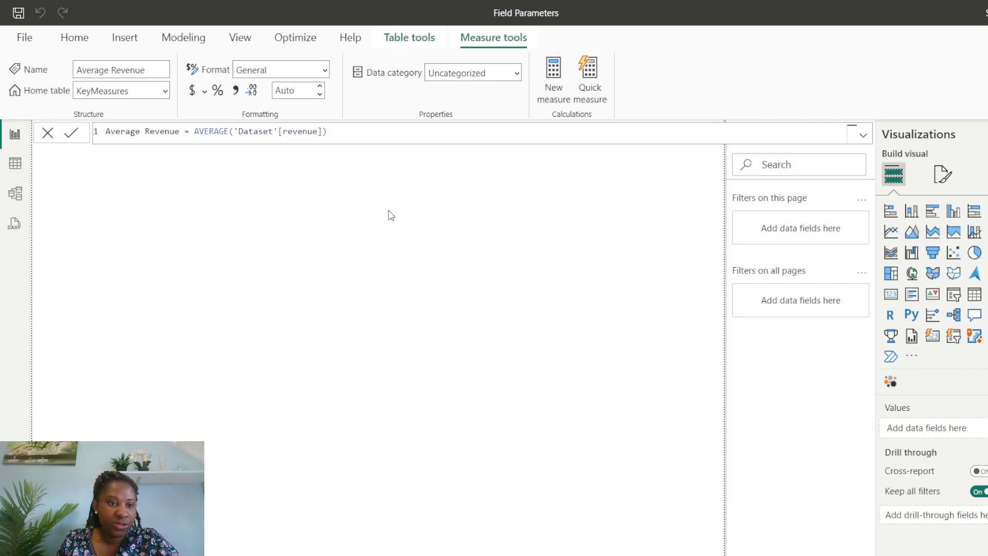
Create a fields parameter from the Dataset columns company, industry and state, with its slicer on the page.
left_click(185, 41)
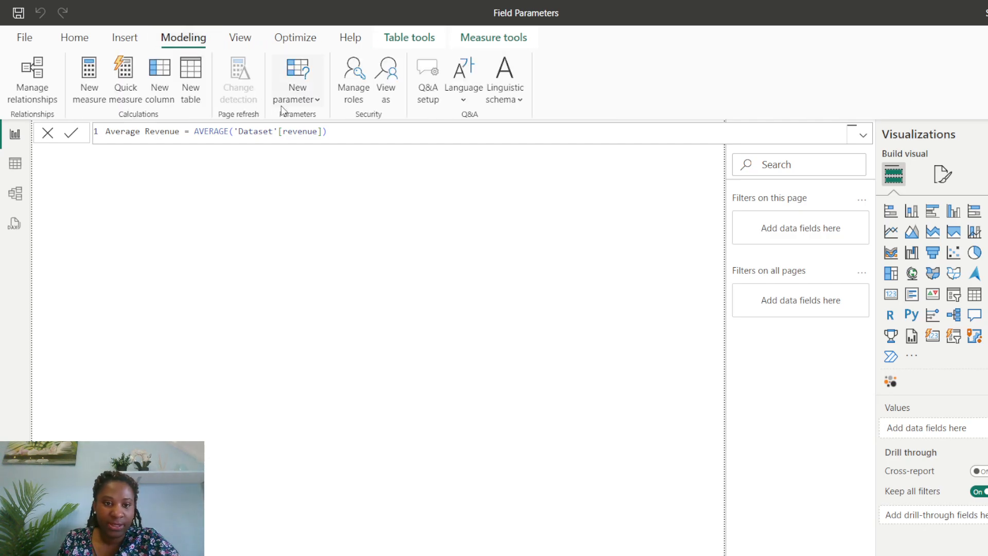
left_click(317, 101)
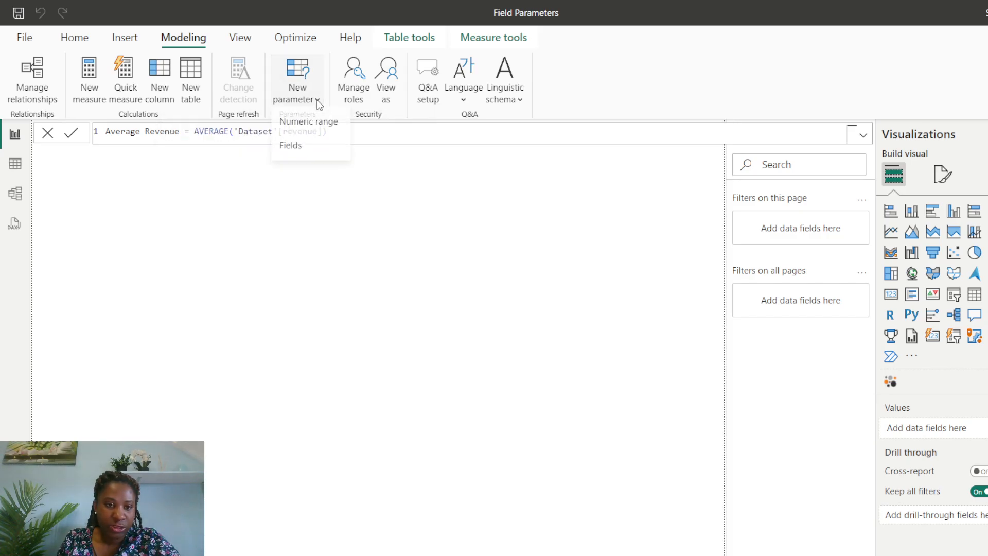
left_click(296, 153)
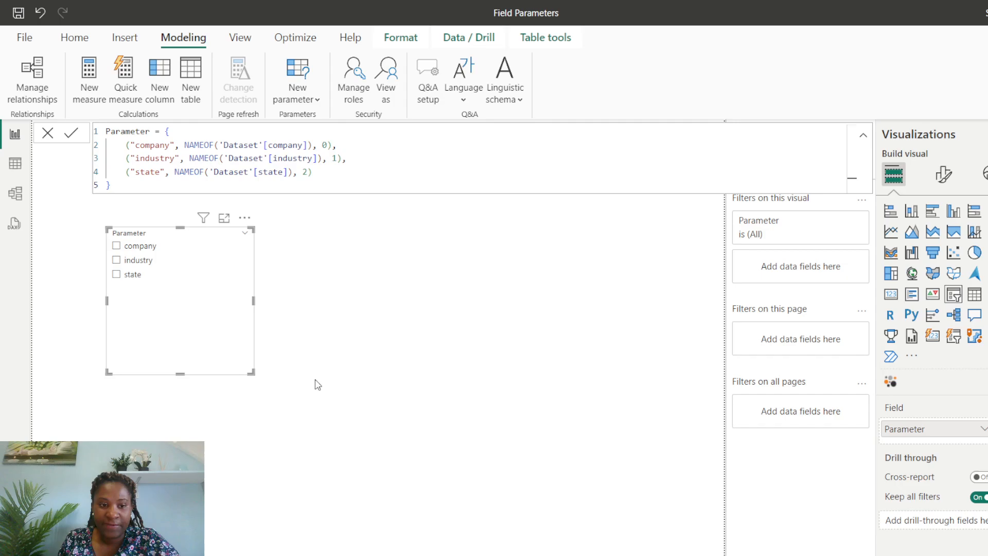
Dismiss the parameter's formula and move its slicer to the upper-left corner of the report page.
left_click(48, 132)
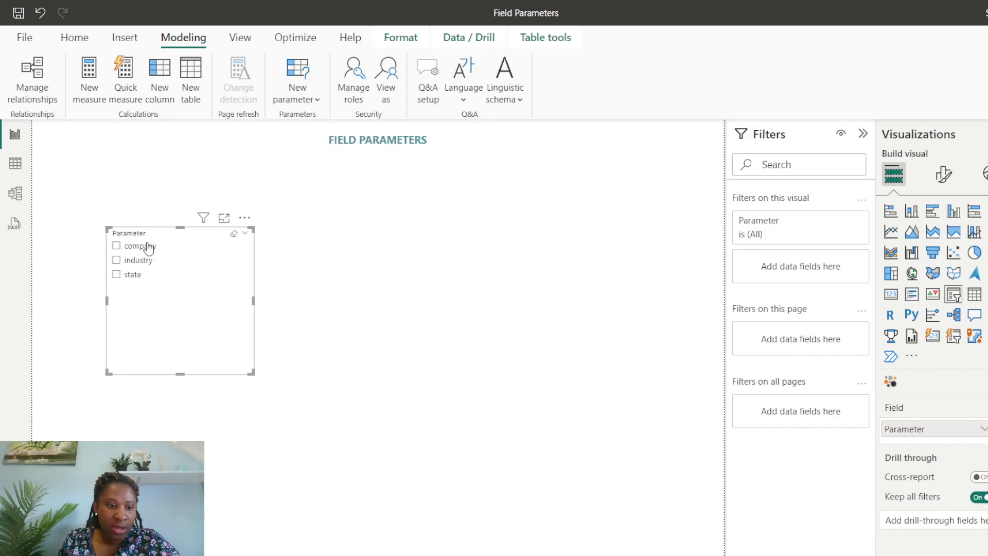
left_click_drag(144, 238, 109, 130)
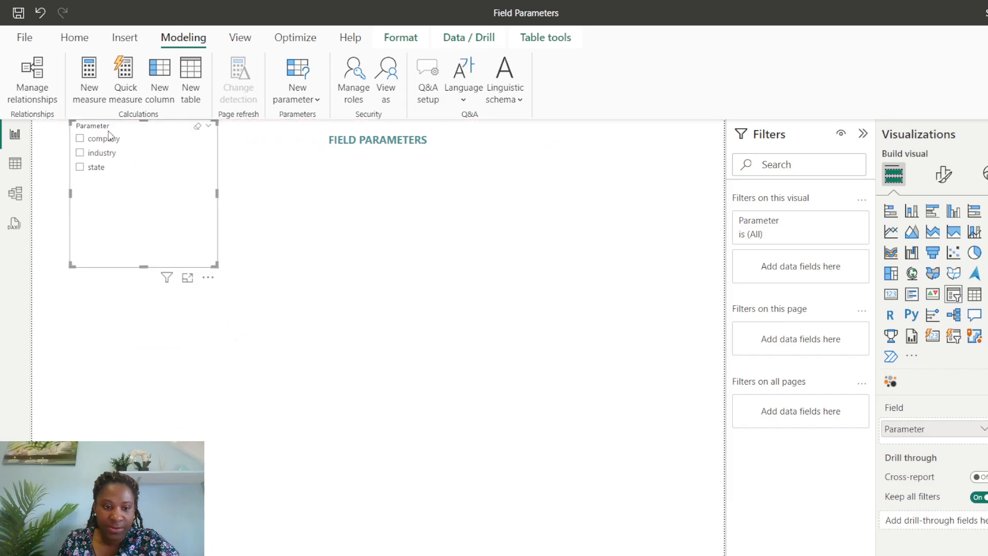
left_click(564, 364)
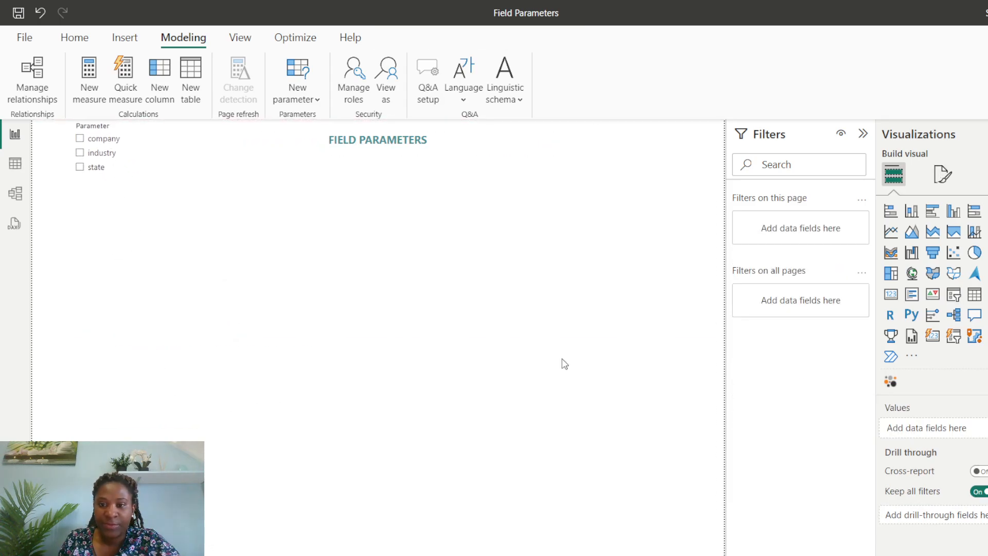
Build a large clustered bar chart below the slicer with Average Revenue on the X-axis and Parameter on the Y-axis.
left_click(932, 210)
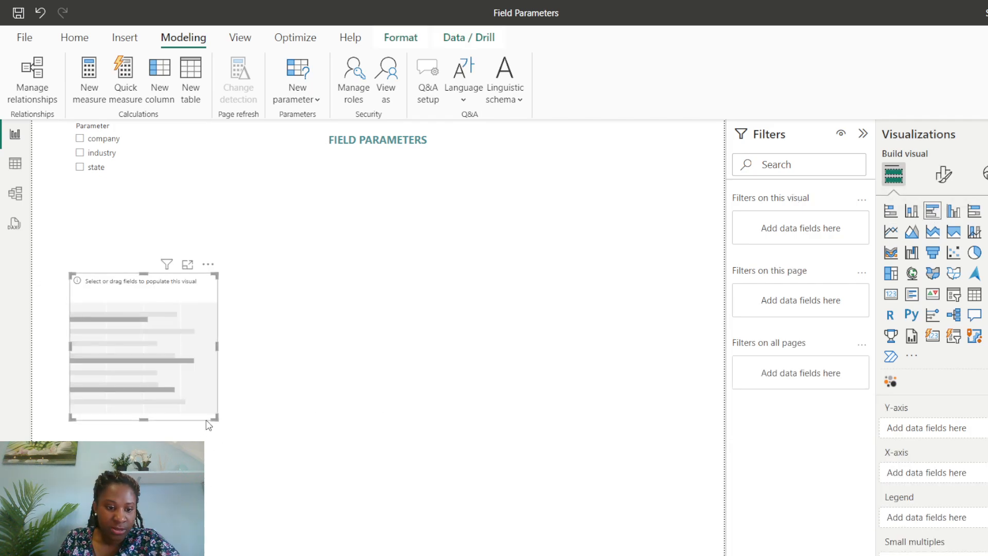
left_click_drag(214, 418, 536, 520)
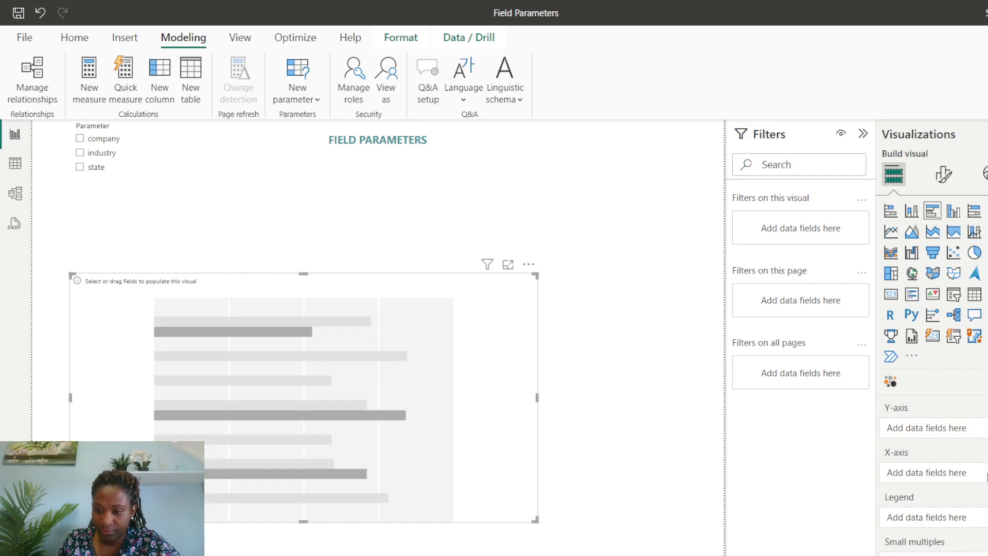
left_click_drag(987, 476, 985, 475)
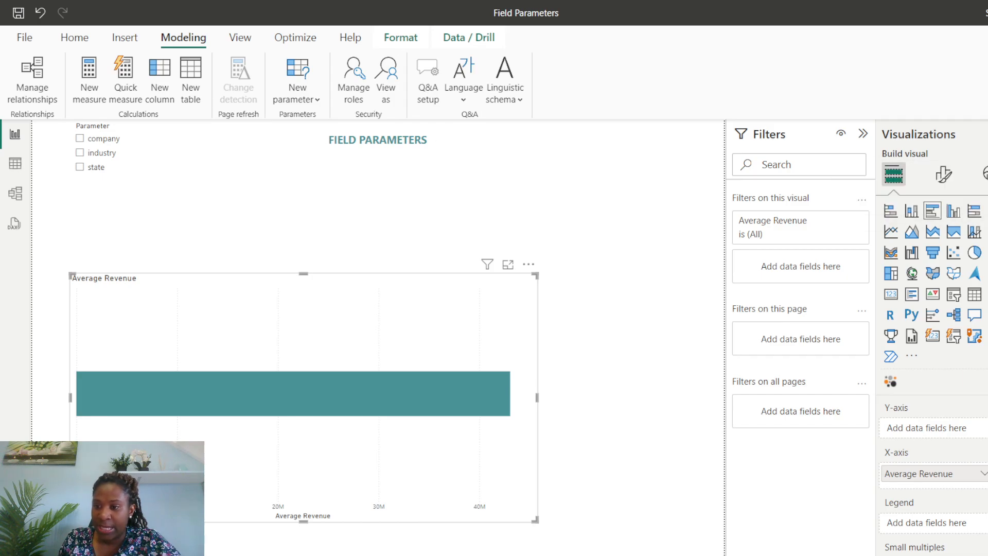
left_click_drag(978, 452, 944, 429)
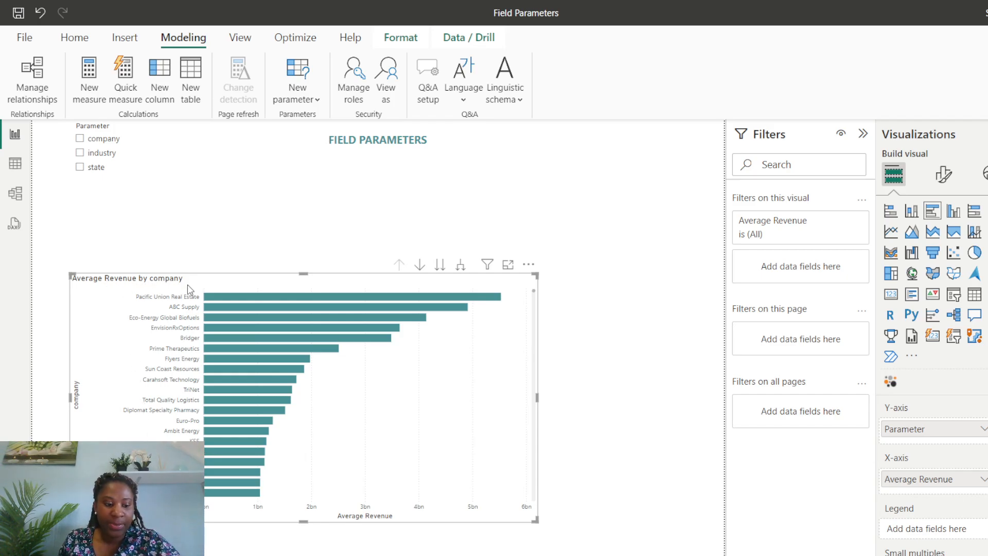
Try the chart's breakdown by industry and by state with the Parameter slicer, and shorten the slicer's frame.
left_click(80, 153)
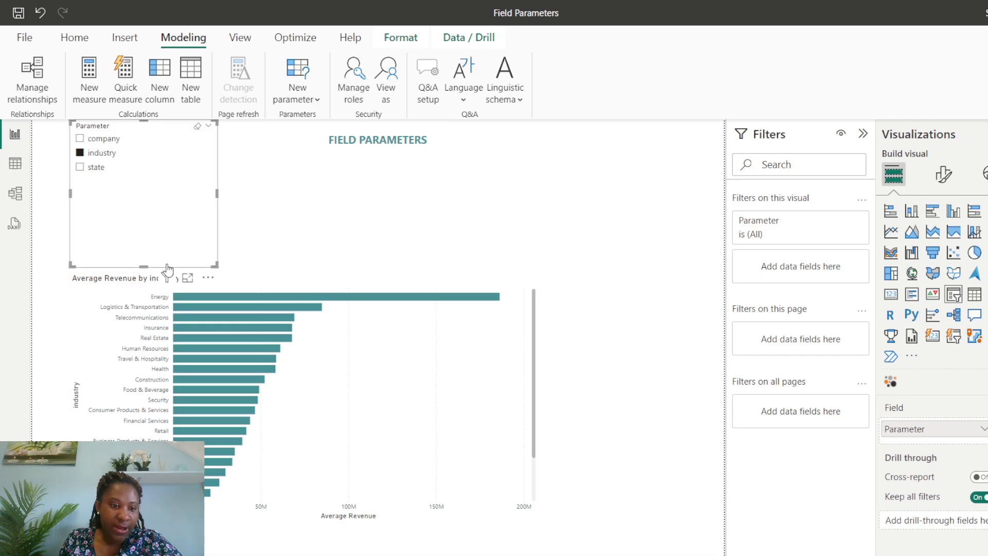
left_click_drag(143, 266, 145, 235)
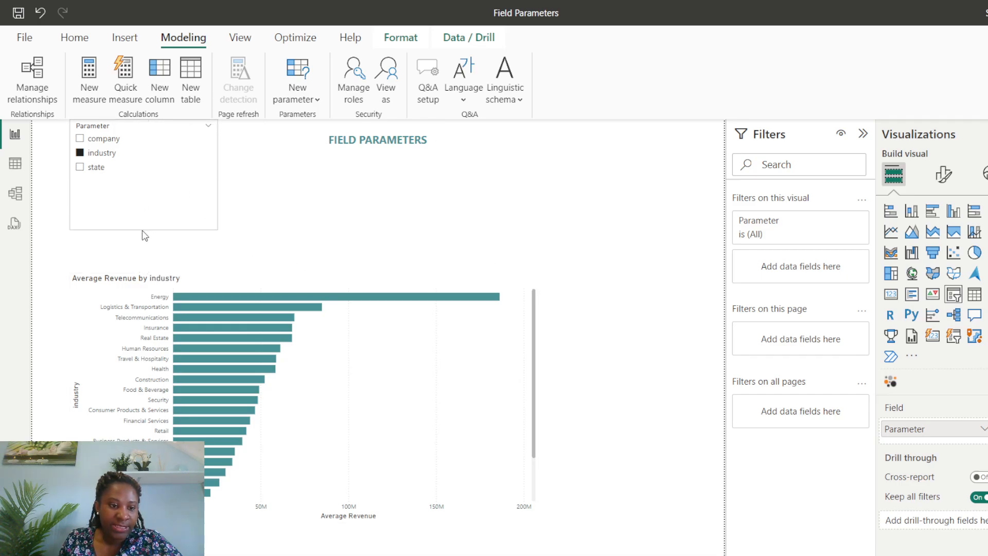
left_click(80, 167)
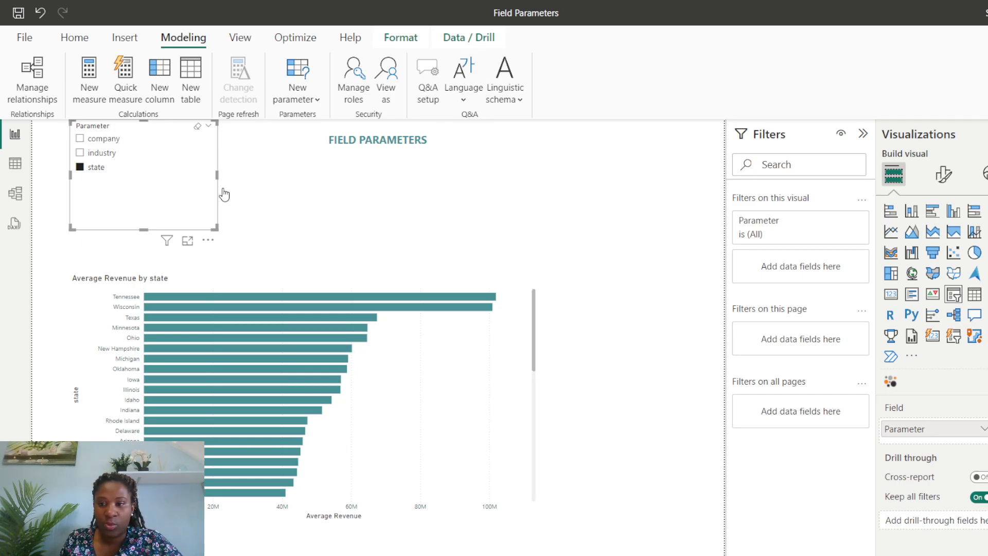
Set the Parameter slicer's style to Tile.
left_click(941, 178)
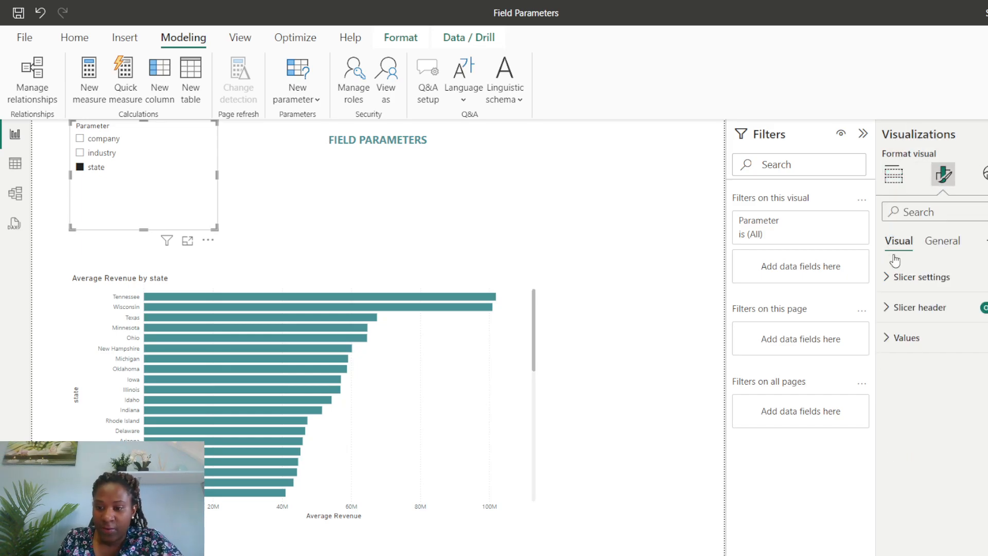
left_click(889, 288)
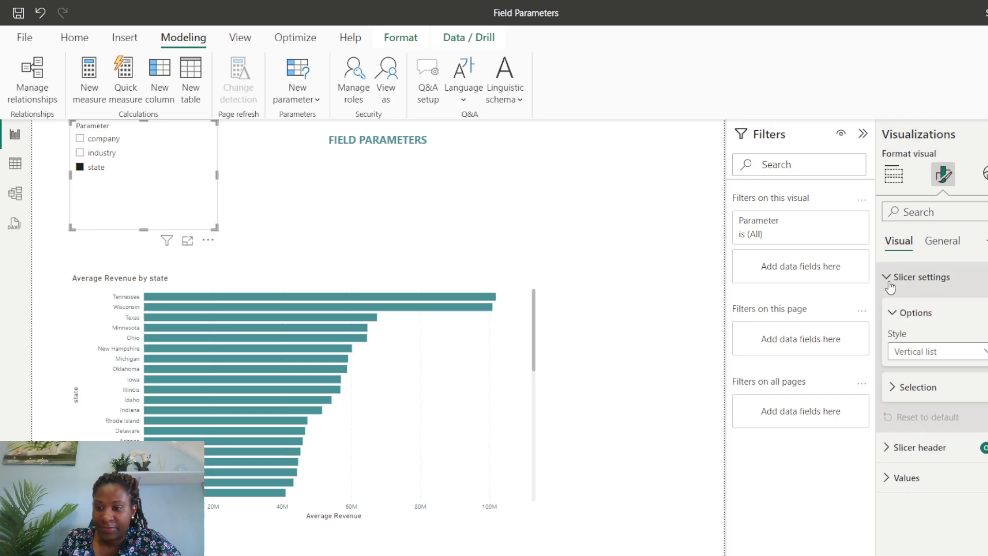
left_click(950, 359)
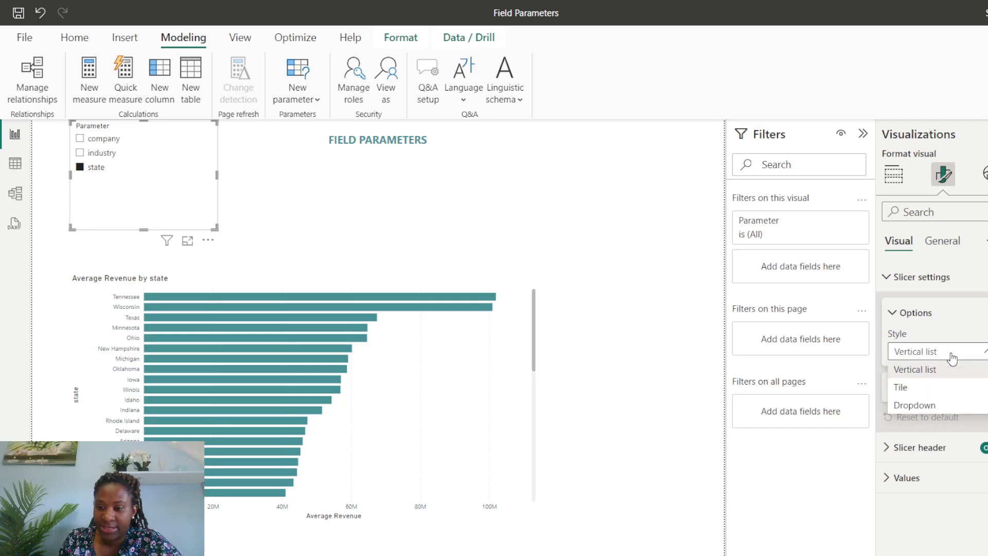
left_click(919, 390)
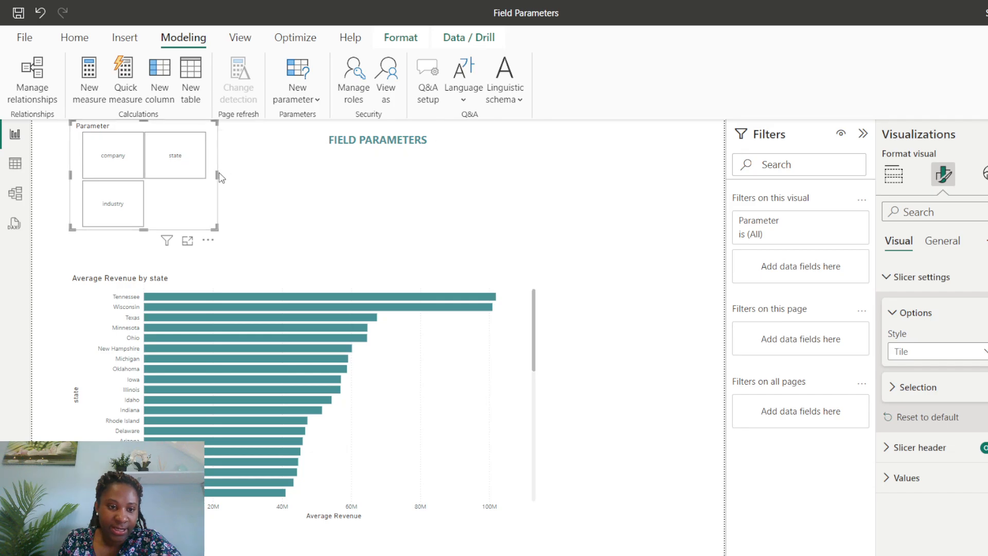
Make the tile slicer wider and flatter, and place it between the FIELD PARAMETERS title and the bar chart.
left_click_drag(217, 174, 576, 192)
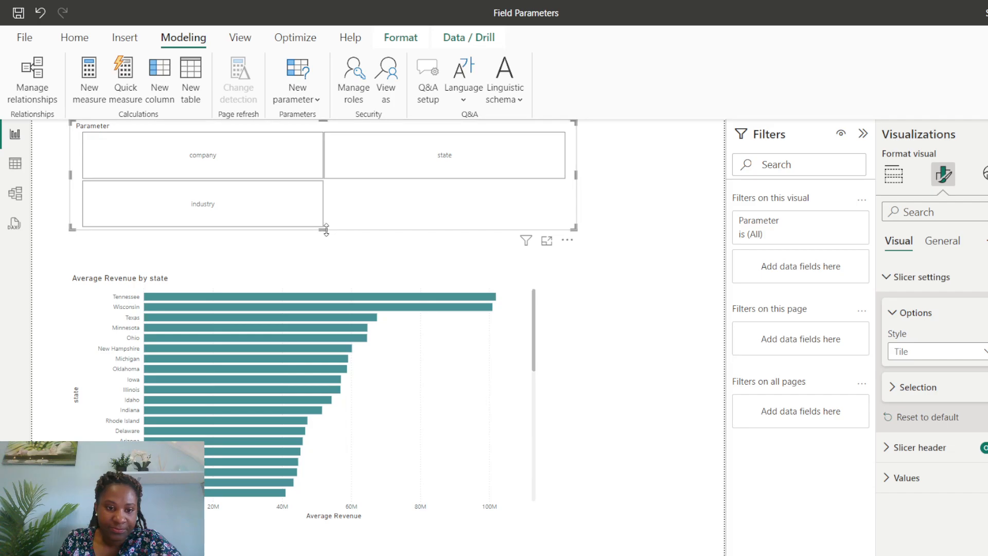
left_click_drag(323, 229, 314, 170)
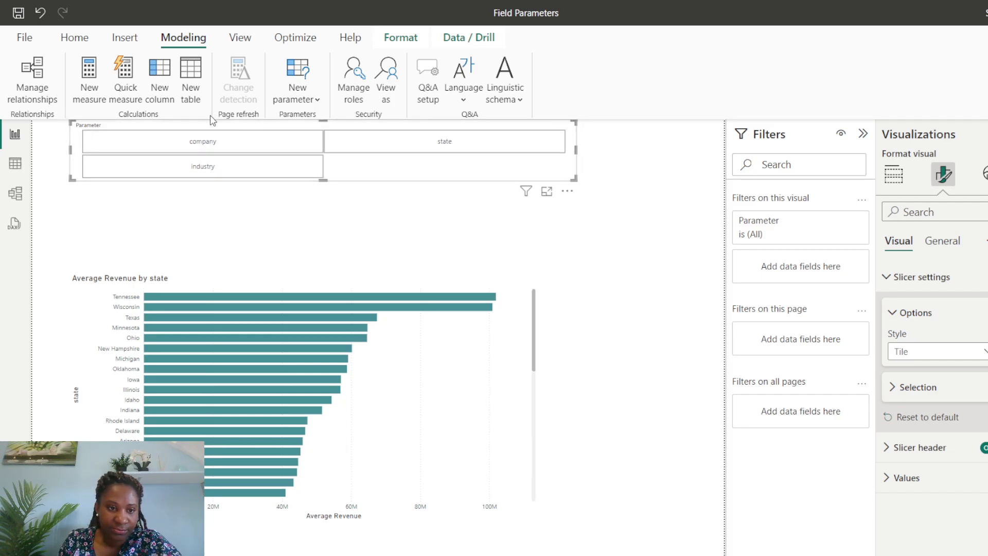
left_click_drag(216, 123, 245, 168)
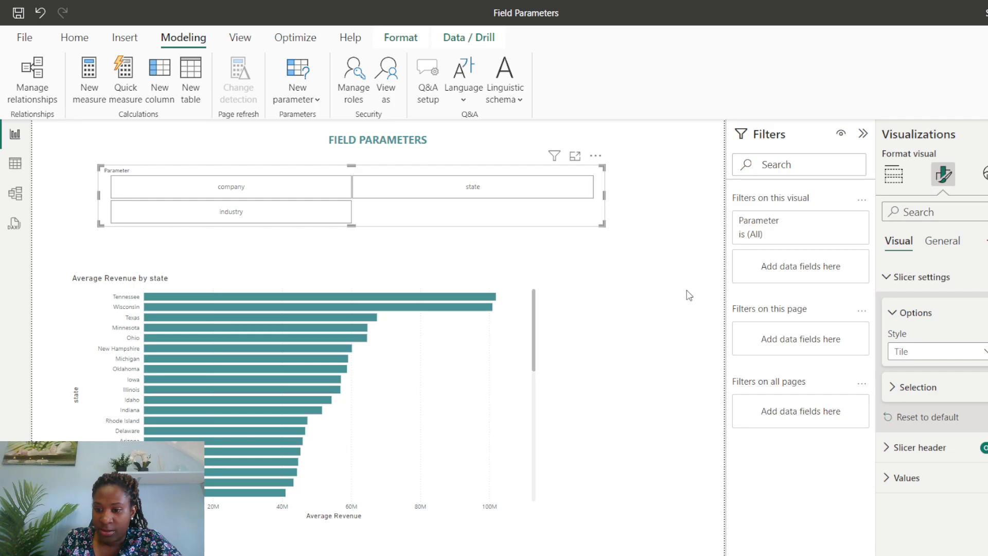
Hide the Parameter slicer's header and turn on single select for its tiles.
left_click(943, 241)
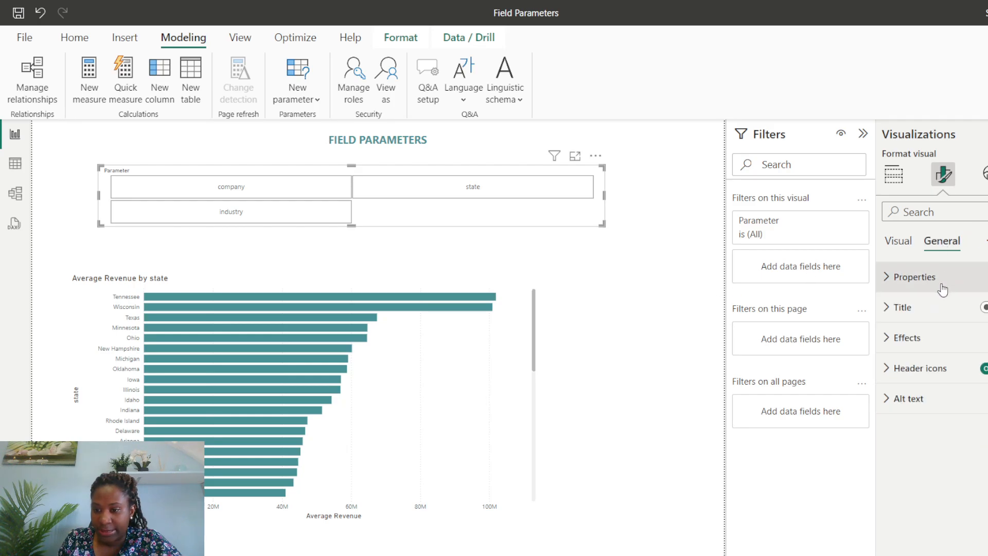
left_click(898, 241)
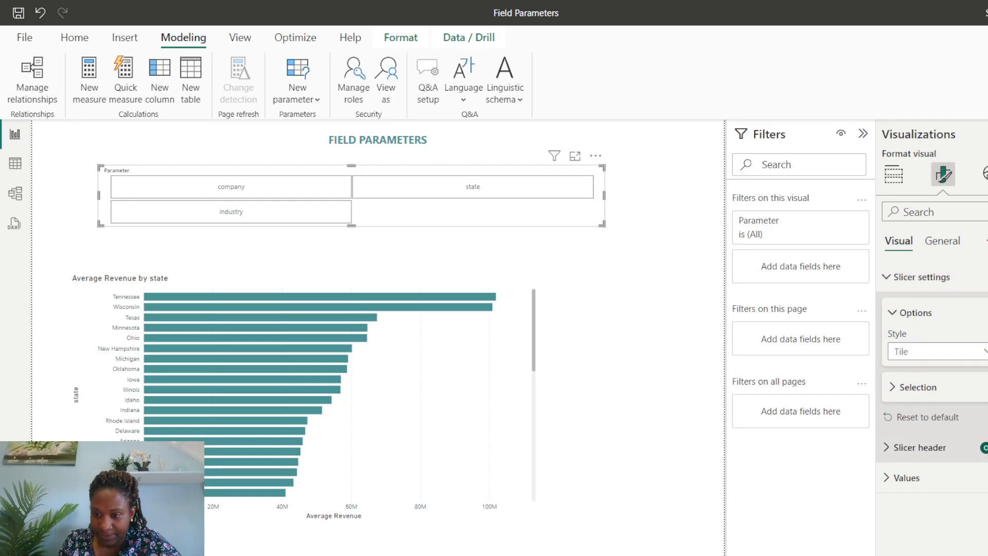
left_click(891, 388)
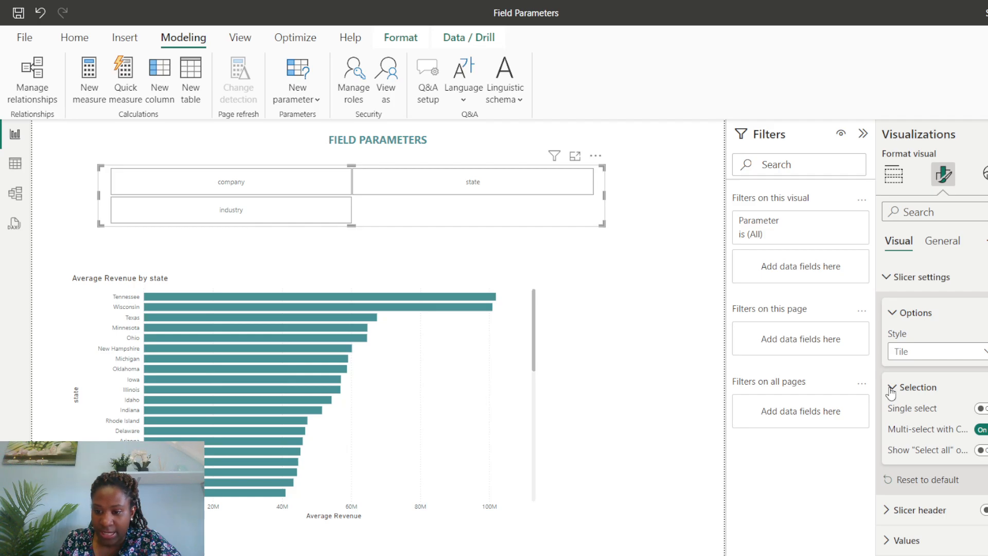
left_click(981, 407)
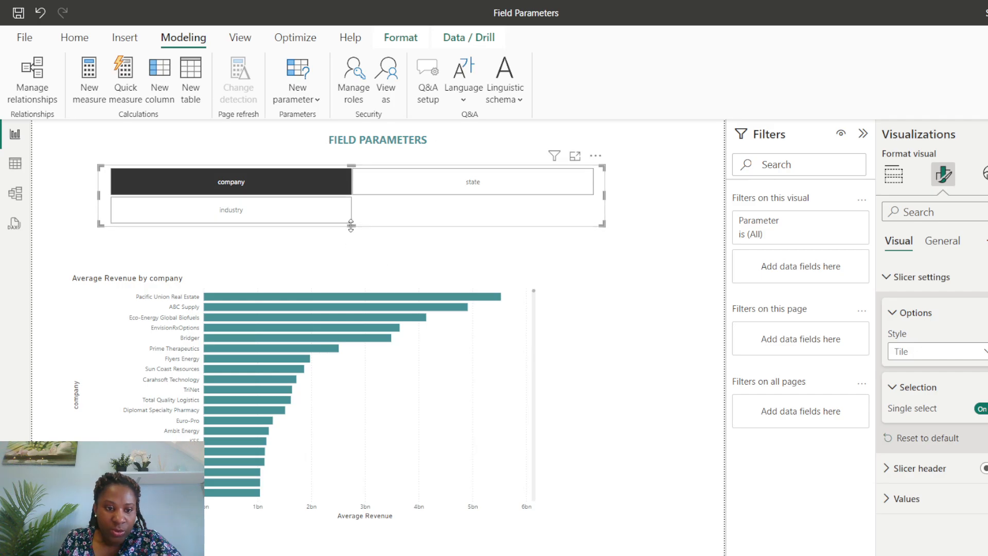
Resize the Parameter slicer into a wide, flat strip so that company, industry and state sit in one row.
left_click_drag(349, 225, 358, 251)
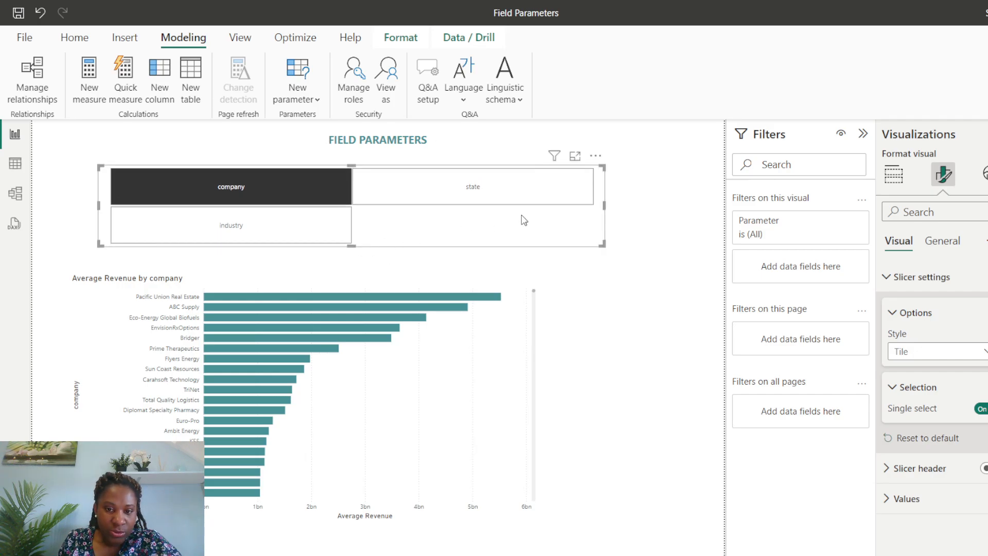
left_click_drag(605, 208, 724, 209)
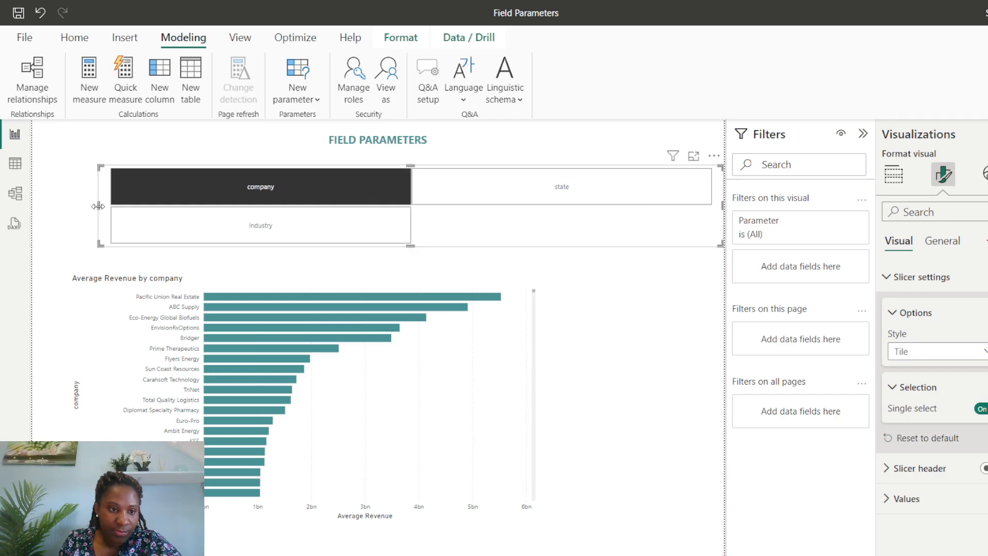
left_click_drag(101, 209, 46, 213)
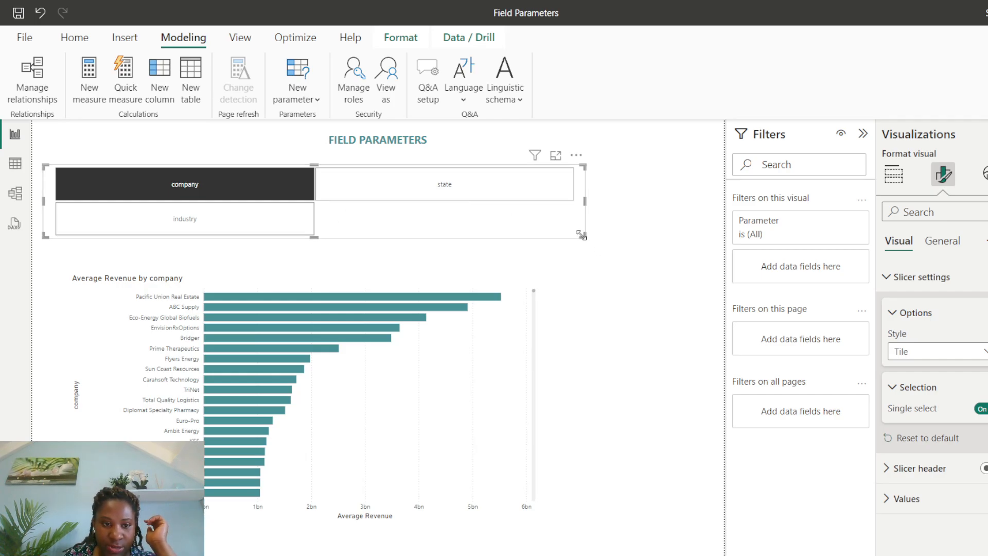
left_click_drag(581, 234, 578, 203)
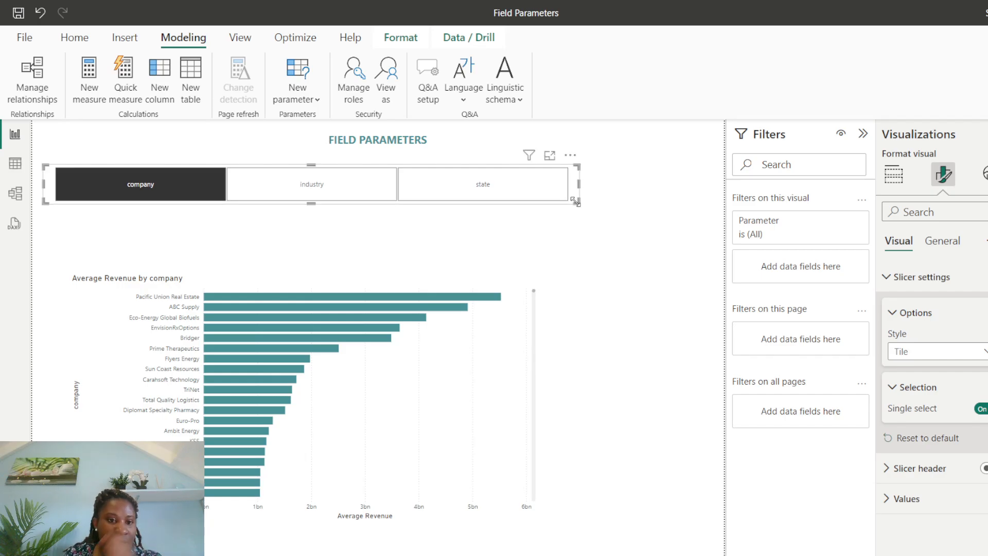
Enlarge the bar chart upwards towards the slicer and to the right, and switch its breakdown to industry.
left_click(297, 280)
left_click_drag(302, 273, 303, 231)
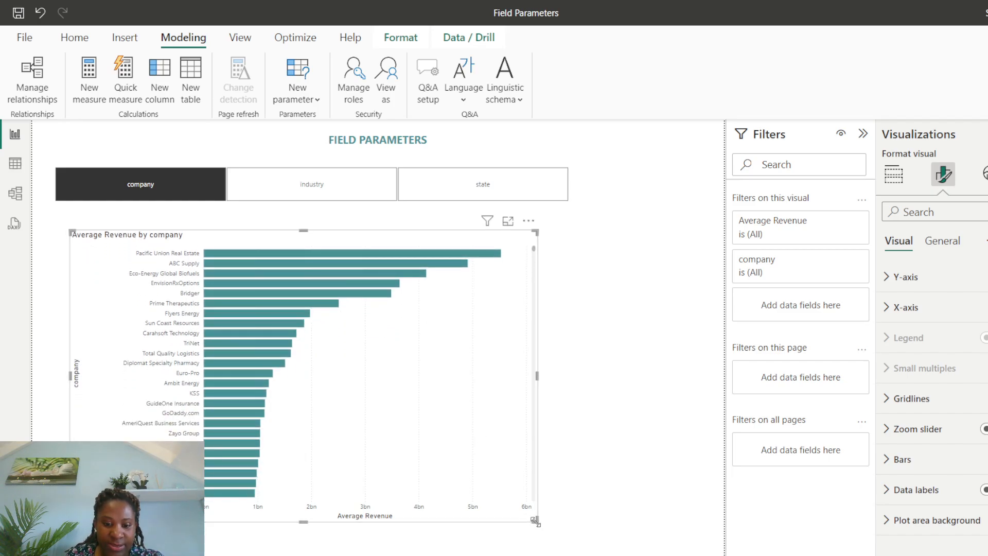
left_click_drag(536, 520, 592, 527)
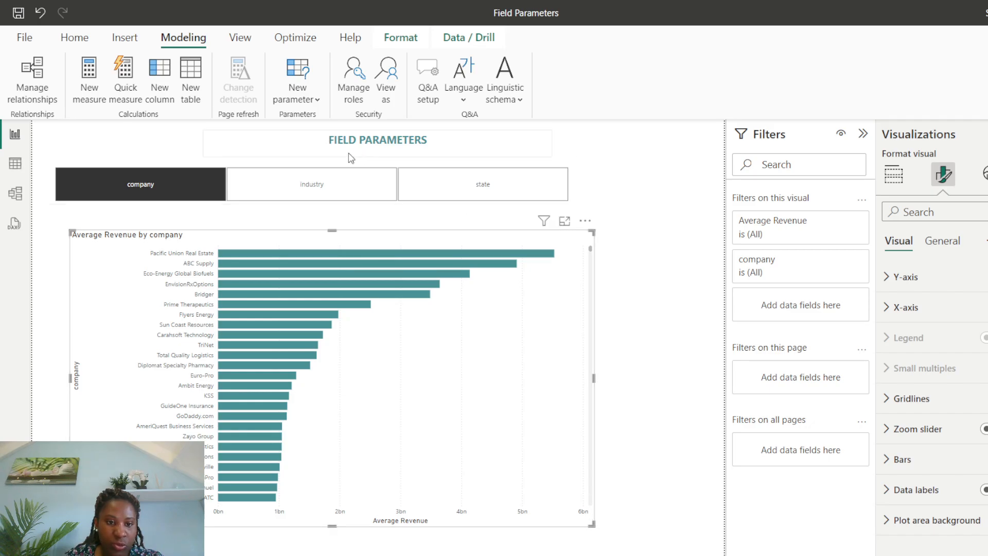
left_click(307, 190)
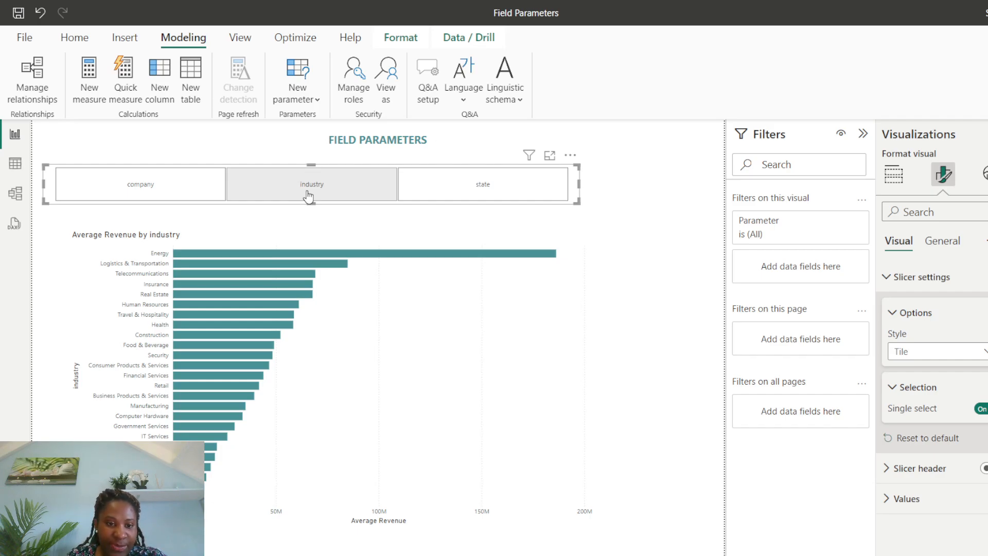
left_click(308, 197)
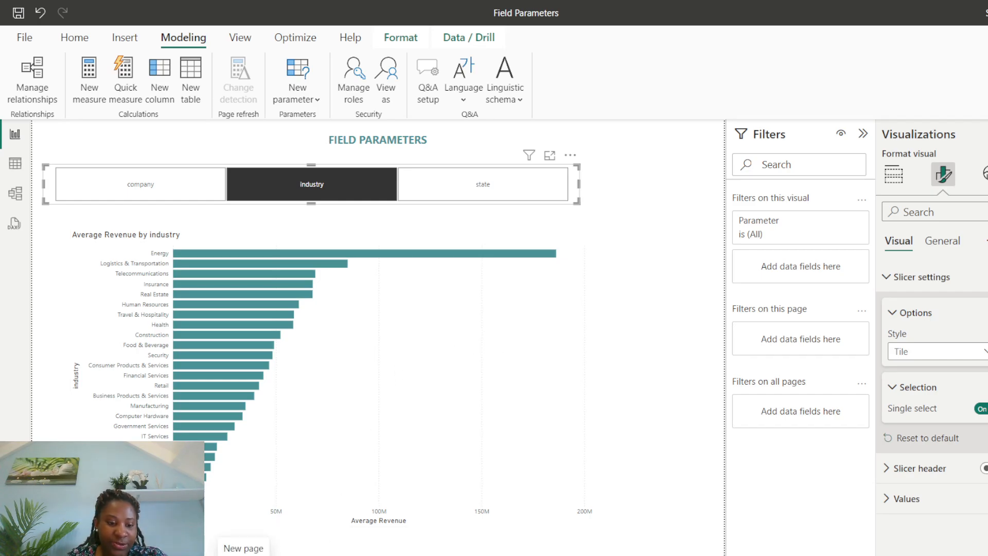
Add a new report page and create the measure AvgWorkers = AVERAGE('Dataset'[workers]) in the KeyMeasures table.
left_click(211, 551)
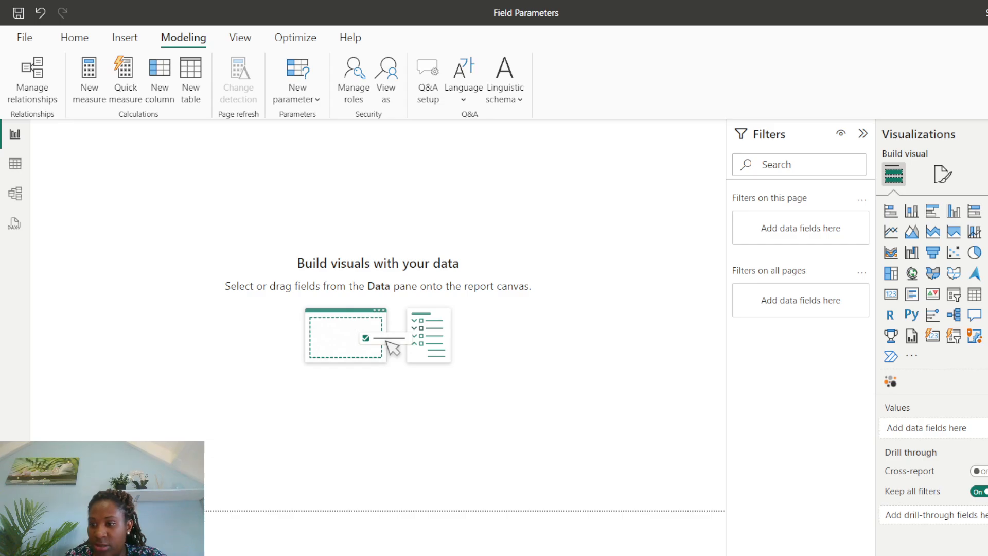
left_click(987, 198)
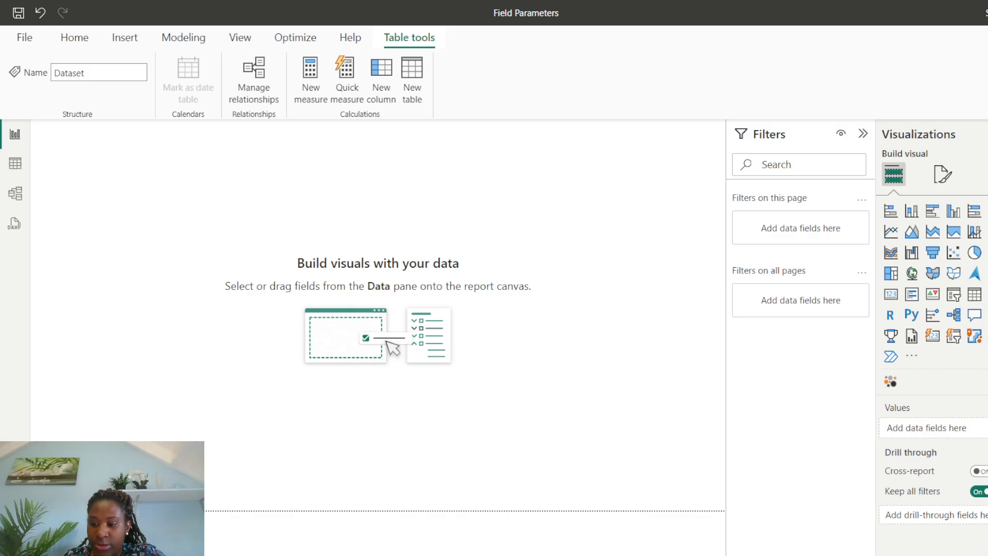
right_click(987, 289)
left_click(975, 319)
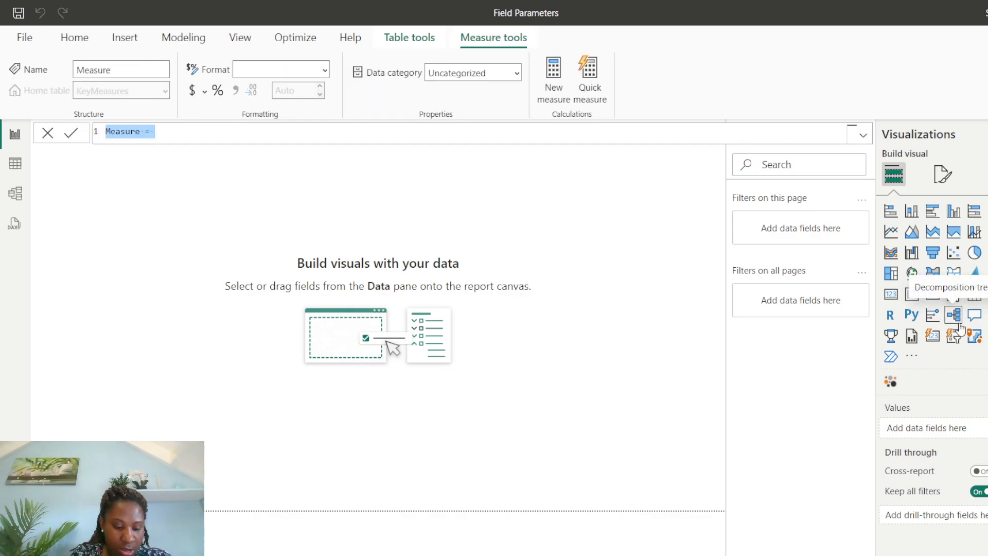
type("Avg")
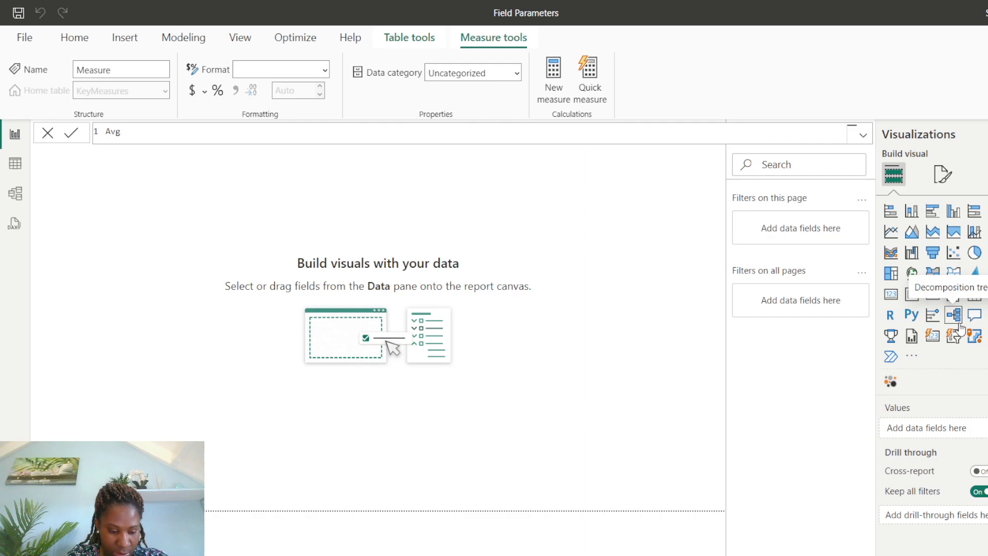
type("Wo")
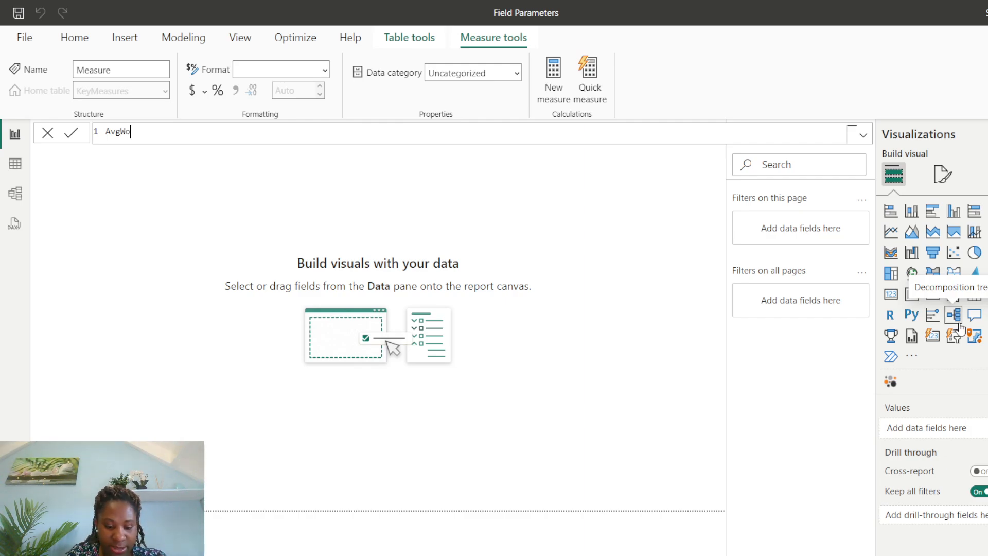
type("rkers = av")
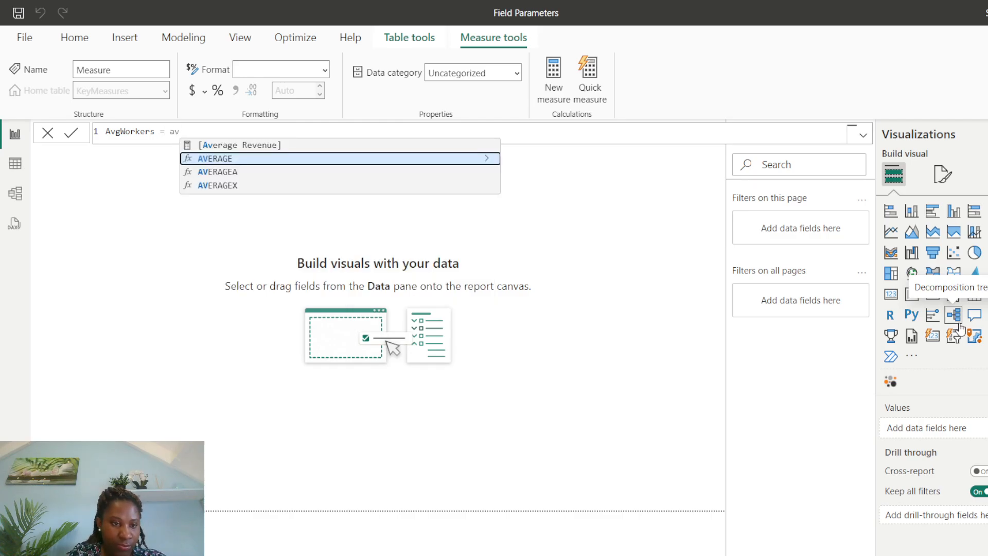
key("Tab")
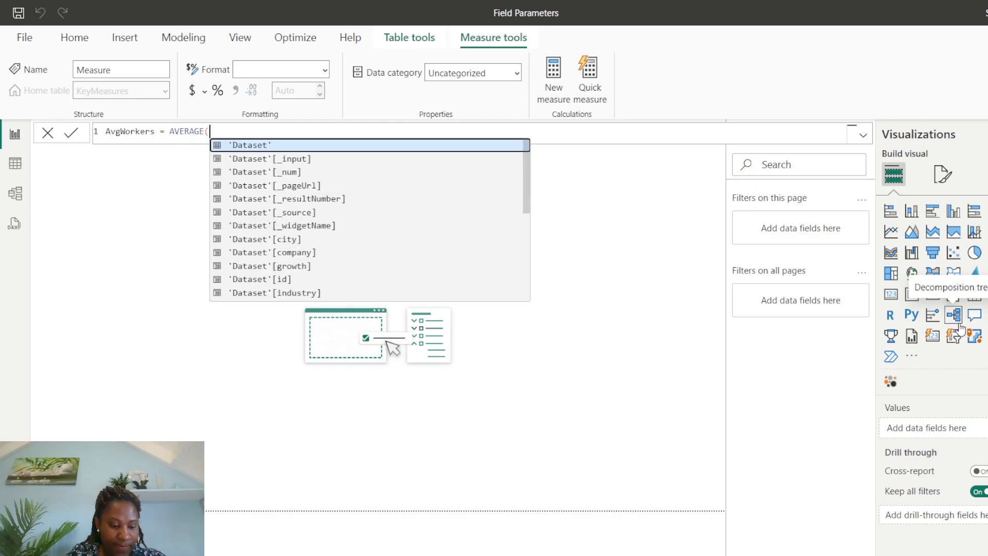
type("wor")
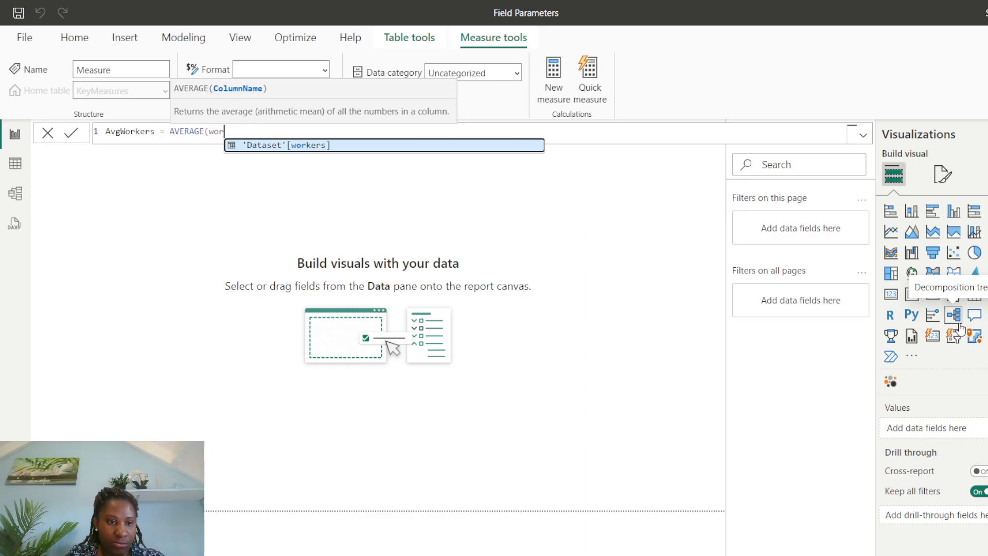
key("Tab")
type(")")
key("Return")
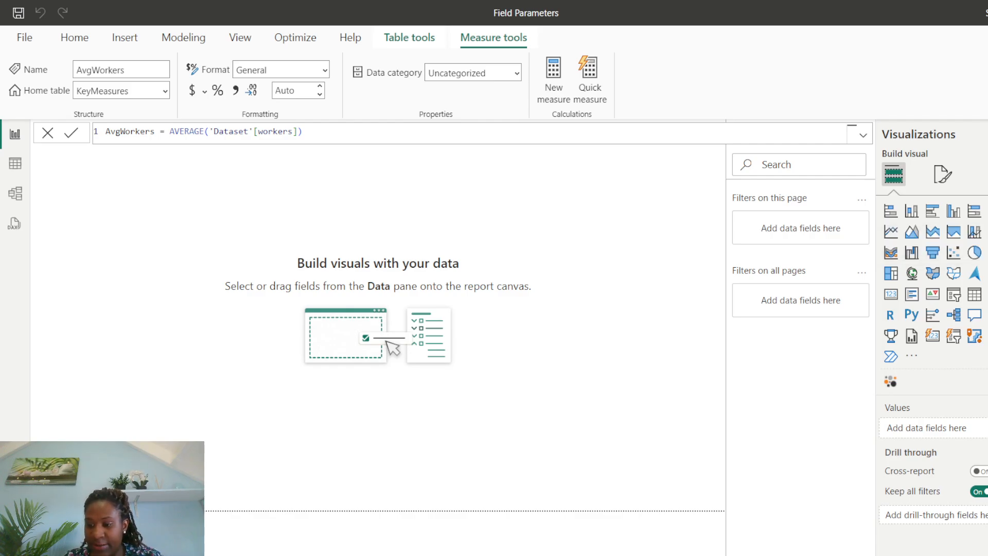
Create the measure AvgGrowth = AVERAGE('Dataset'[growth]) in the KeyMeasures table.
right_click(986, 386)
left_click(966, 353)
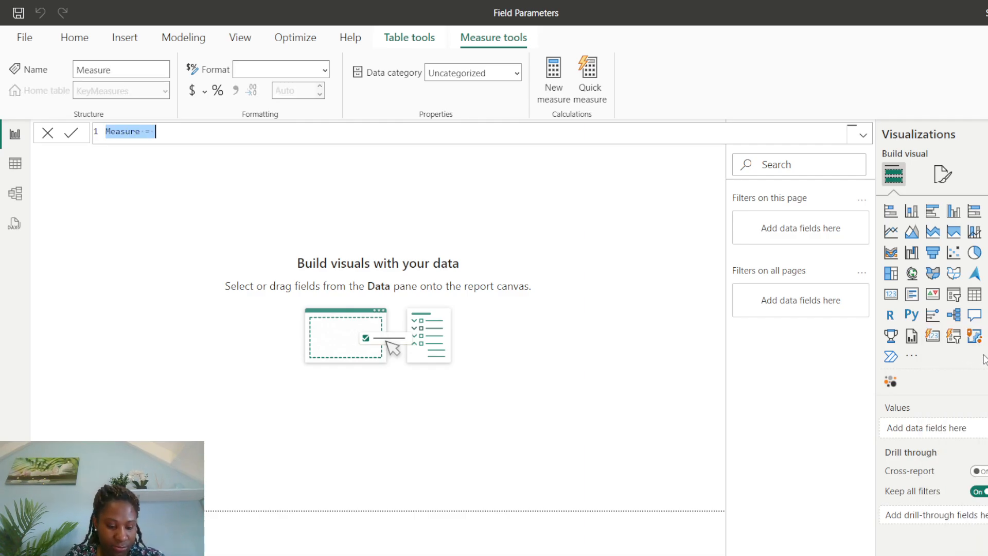
type("Avg")
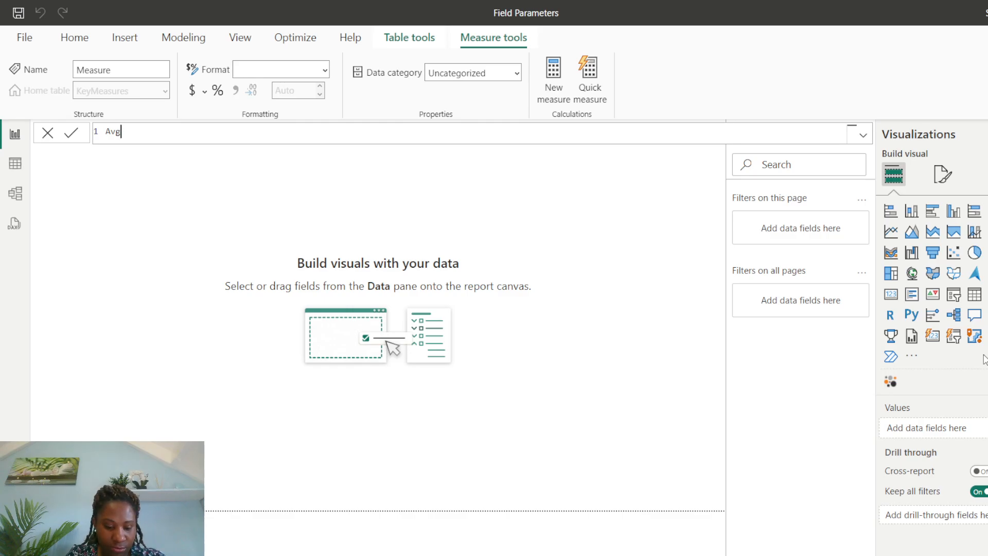
type("r")
key("BackSpace")
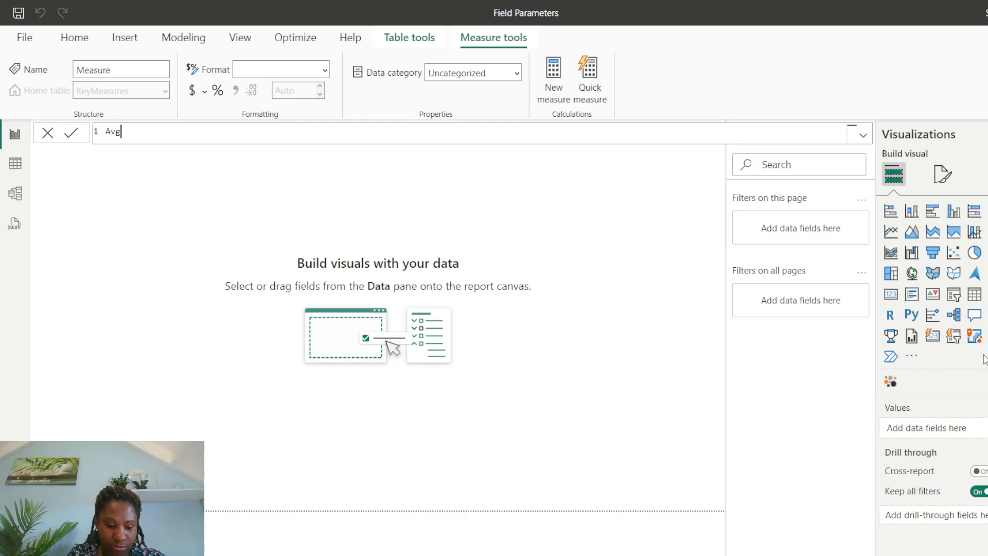
type("Growth")
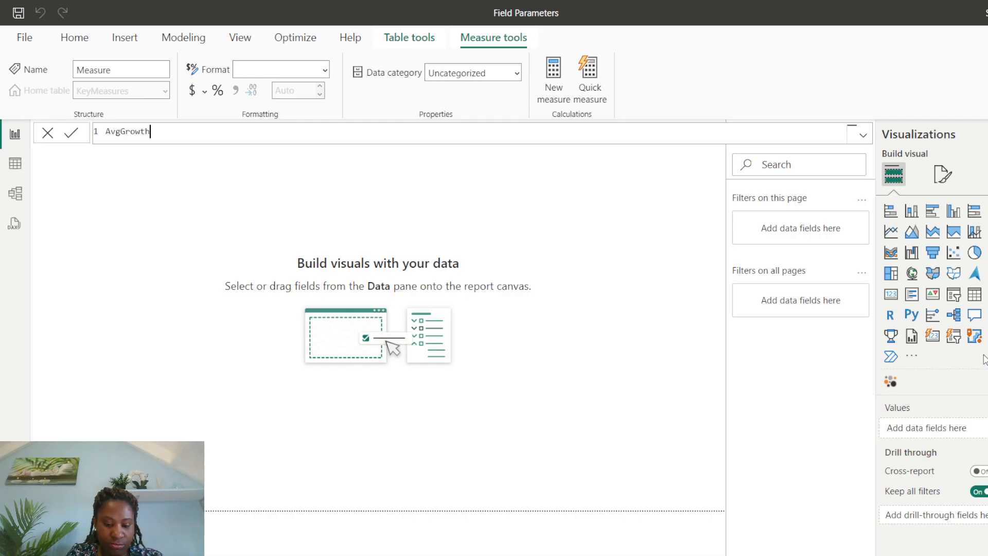
type(" = ave")
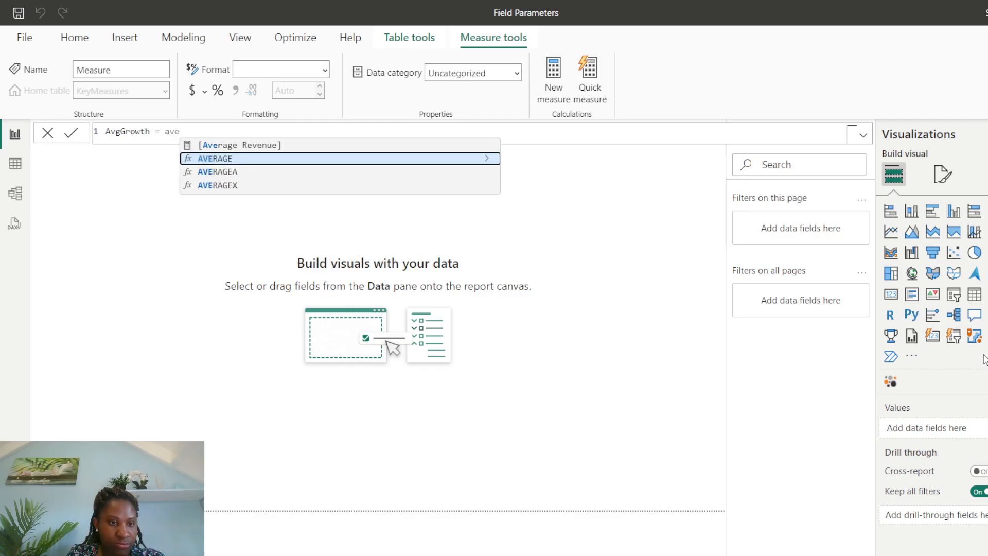
key("Tab")
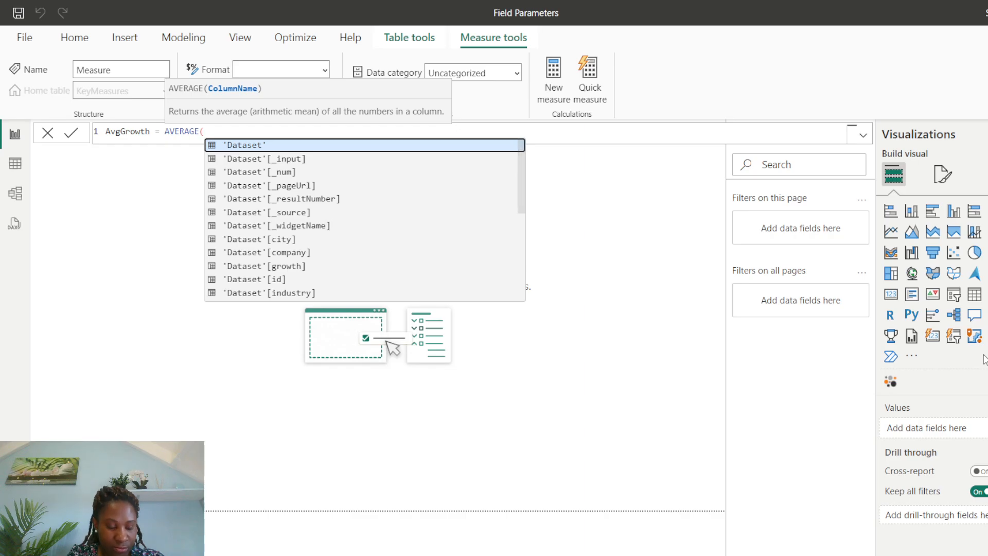
type("gr")
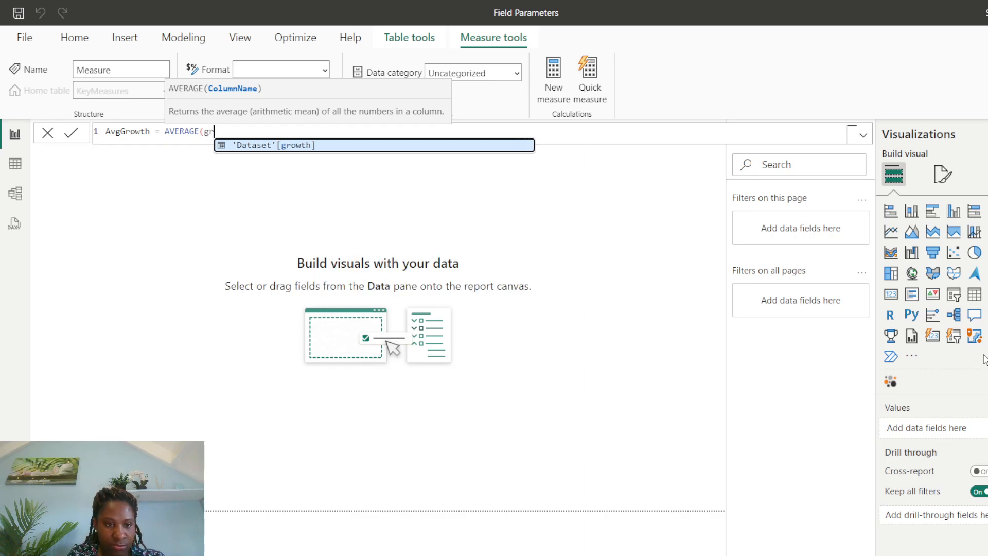
key("Tab")
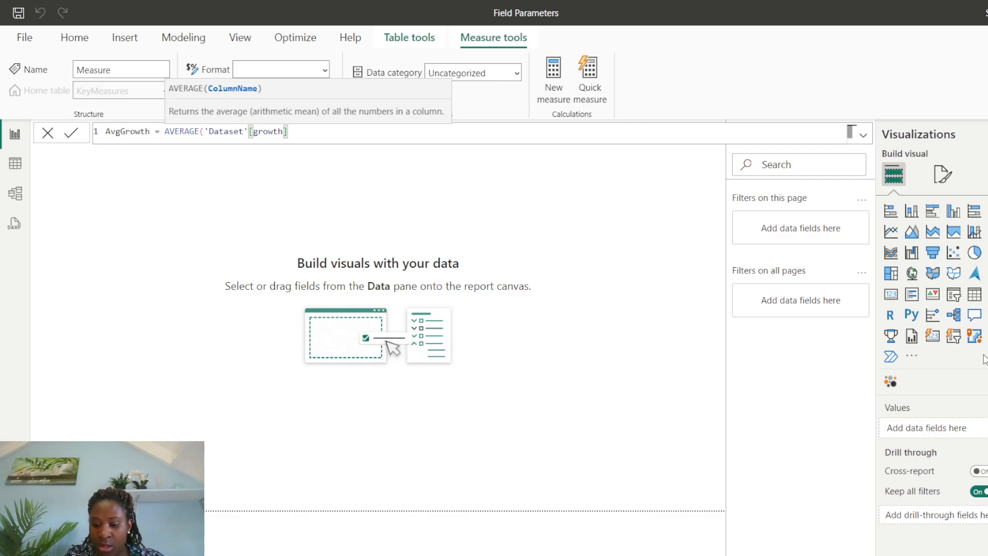
key("Return")
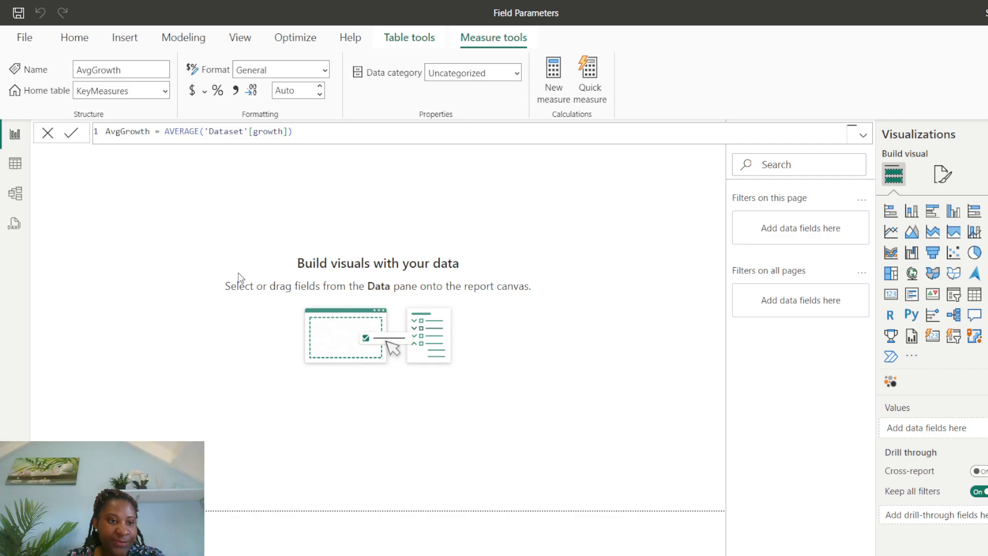
left_click(212, 282)
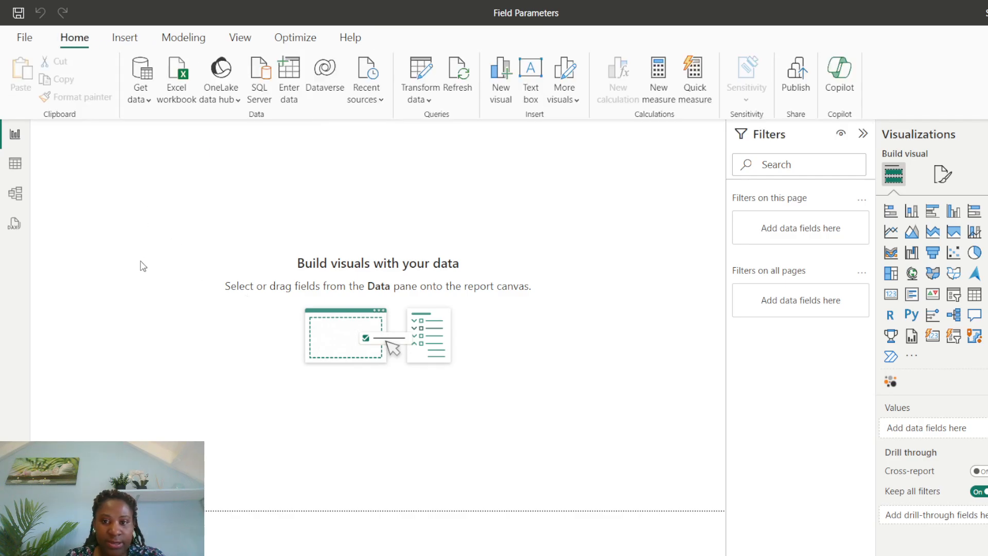
Insert a clustered bar chart in the middle of the new page, enlarge it, and put industry on the Y-axis.
left_click(933, 220)
left_click_drag(98, 166, 188, 276)
left_click_drag(275, 379, 503, 453)
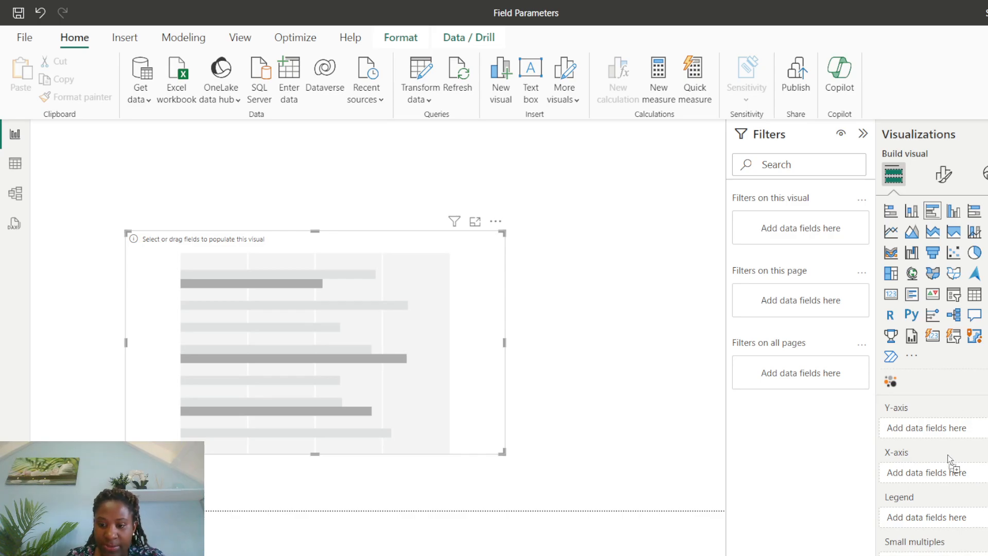
left_click_drag(946, 455, 947, 429)
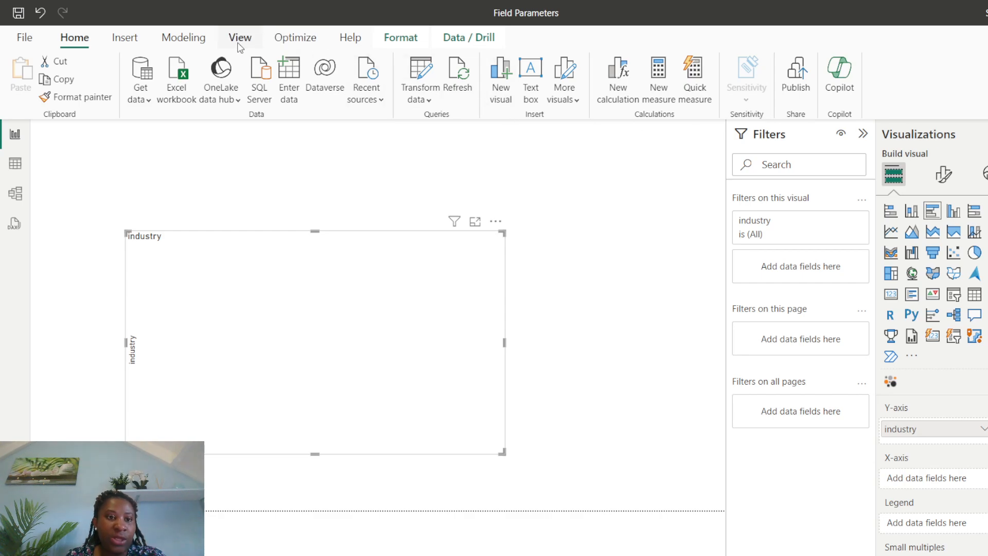
Create a fields parameter named NumParameter from the measures Average Revenue, AvgGrowth and AvgWorkers, with its slicer on the page.
left_click(193, 44)
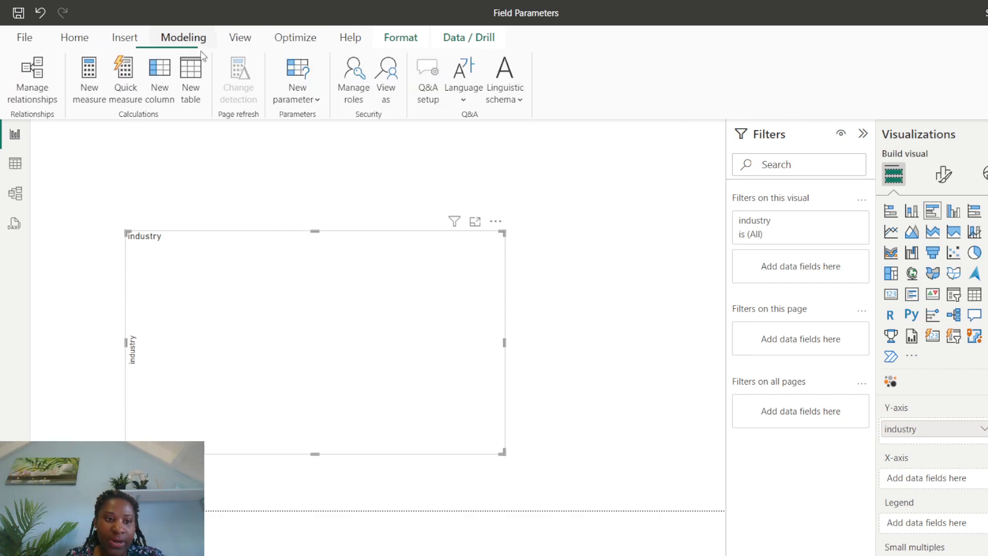
left_click(316, 103)
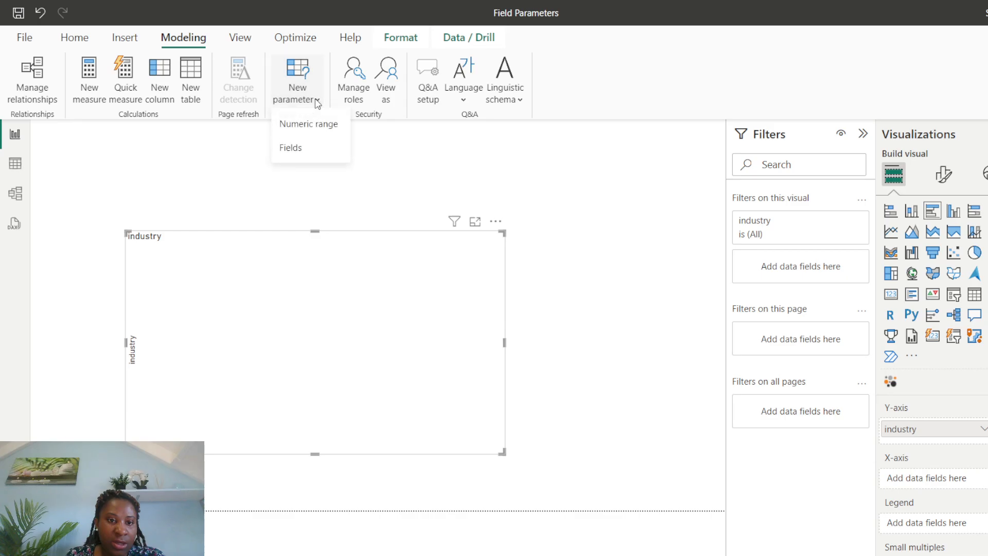
left_click(310, 149)
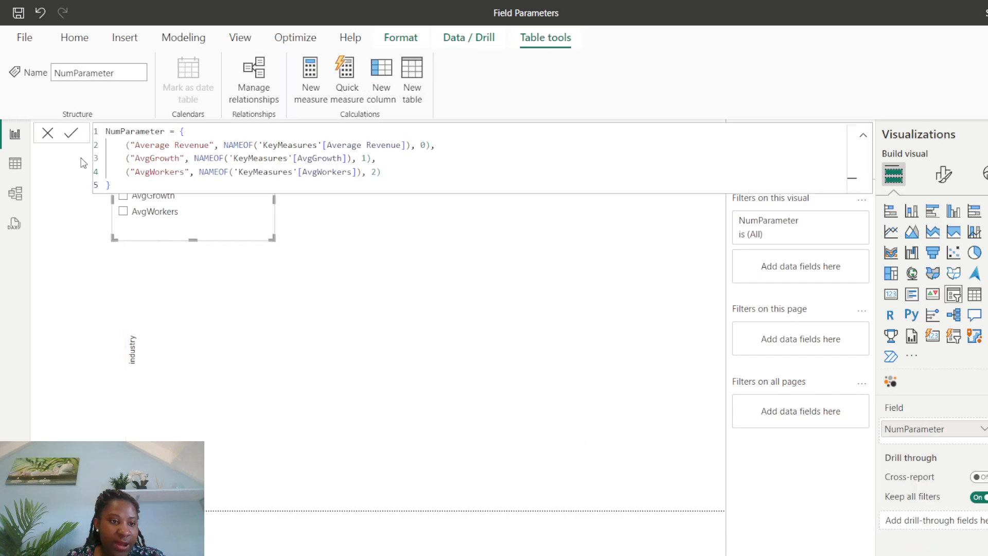
left_click(47, 133)
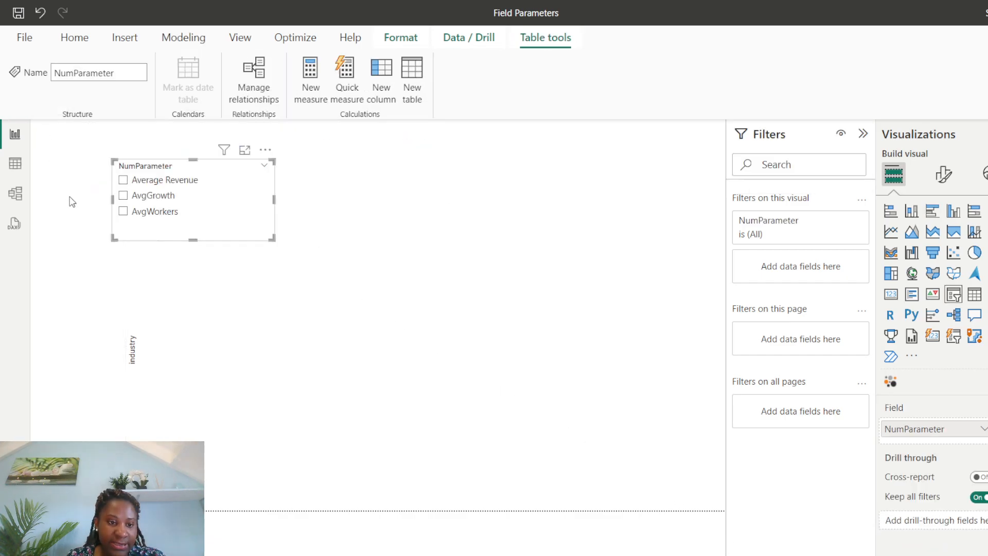
Put NumParameter on the bar chart's X-axis and select Average Revenue in the parameter slicer.
left_click(379, 376)
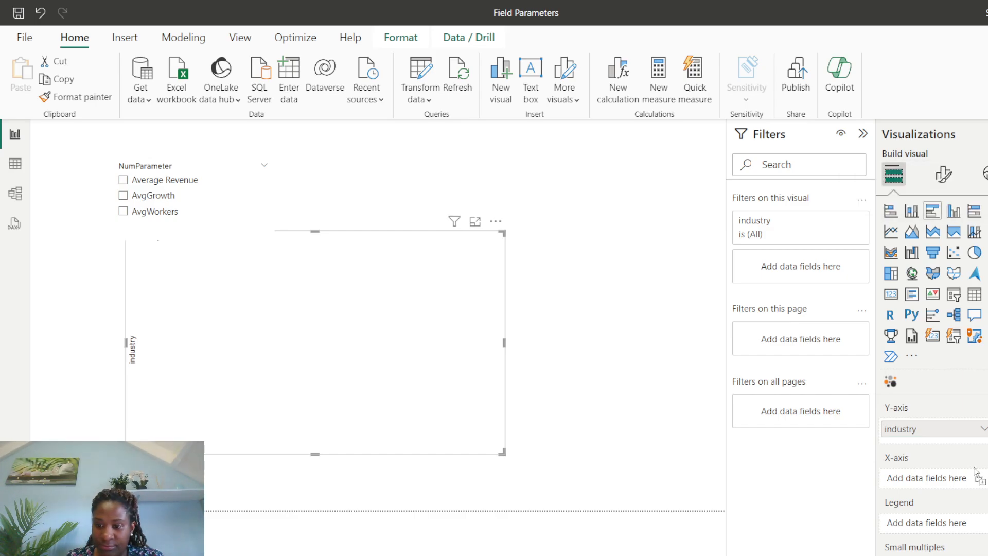
left_click_drag(948, 482, 948, 479)
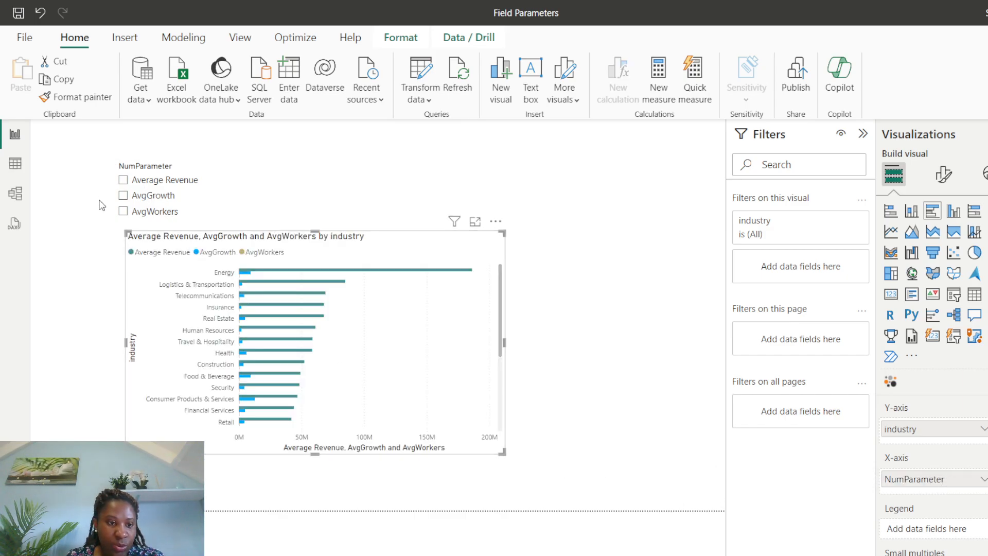
left_click(123, 182)
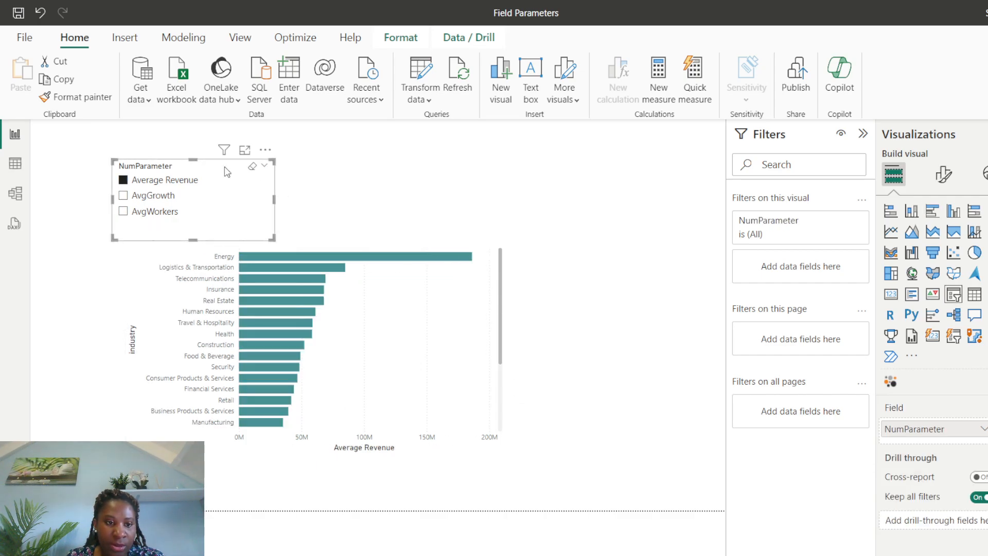
Move the NumParameter slicer up and left, clear of the chart, and switch its selection to AvgGrowth, ending on AvgWorkers.
left_click_drag(215, 161, 176, 121)
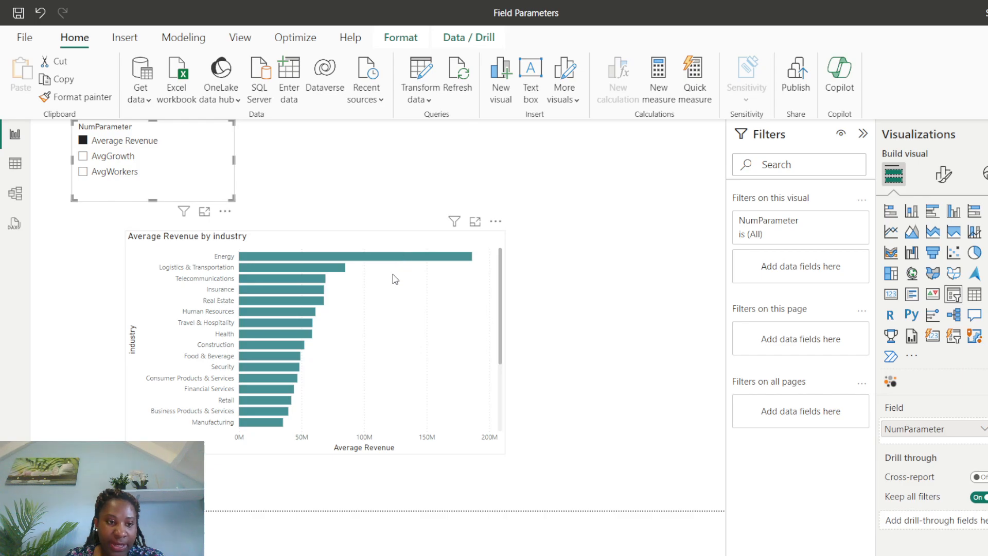
left_click(83, 156)
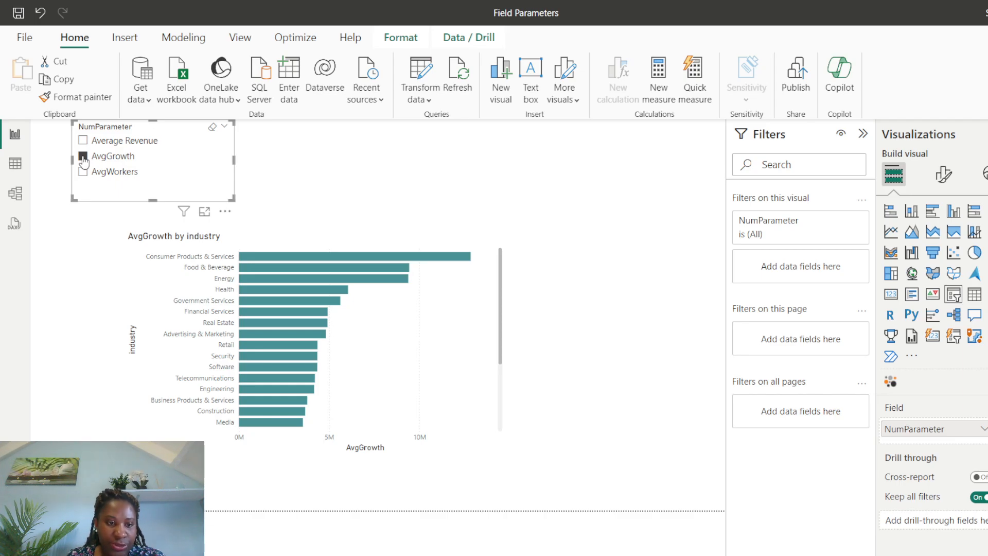
left_click(83, 172)
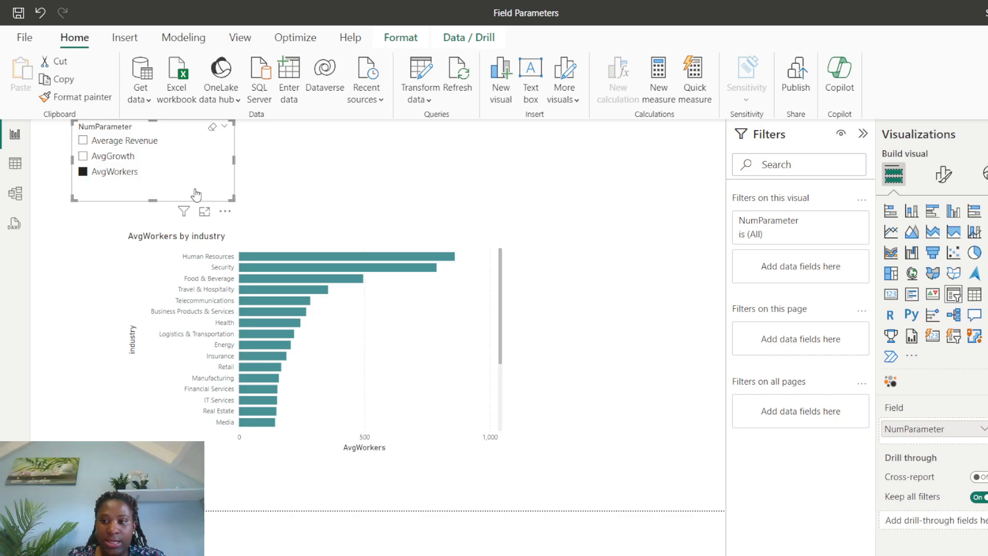
Change the NumParameter slicer's style from a vertical list to Tile.
left_click(946, 181)
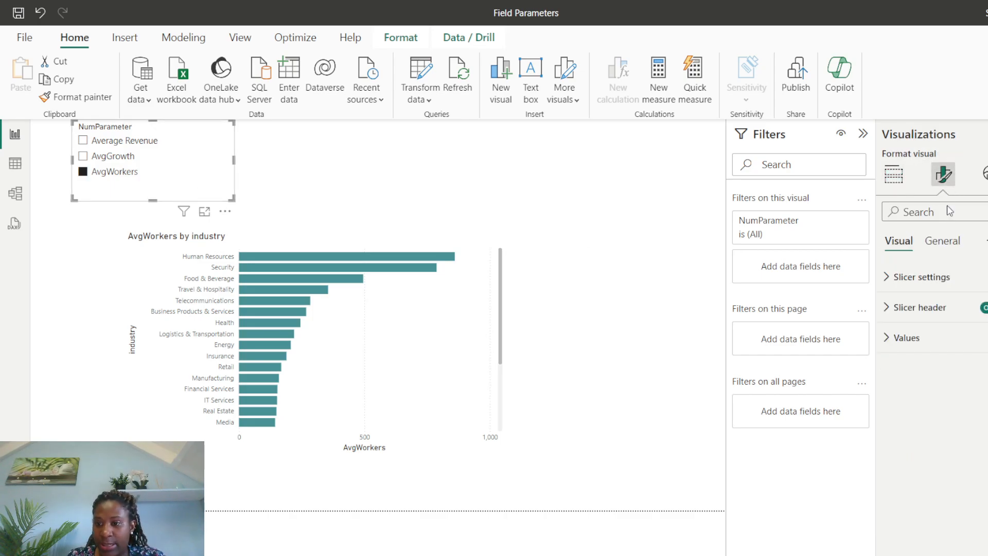
left_click(920, 278)
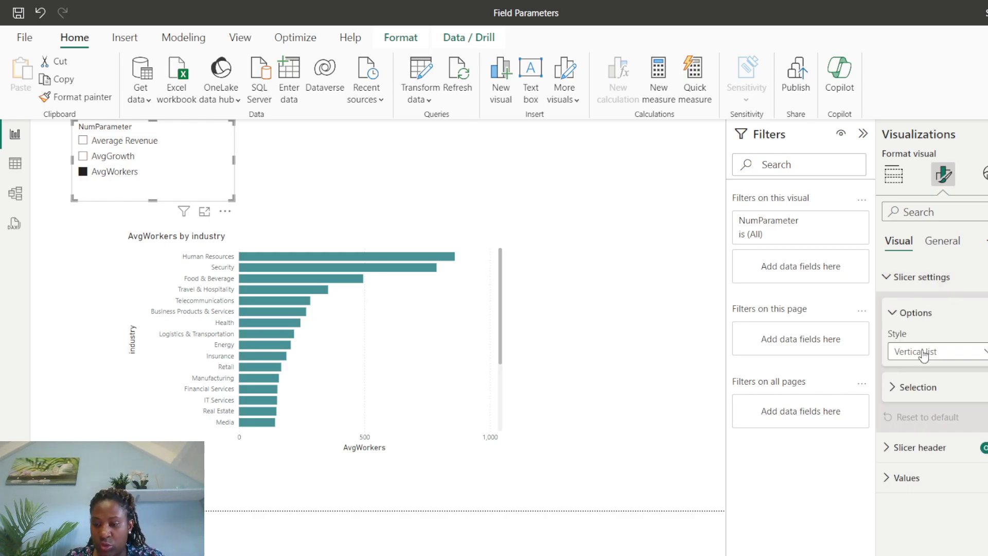
left_click(947, 354)
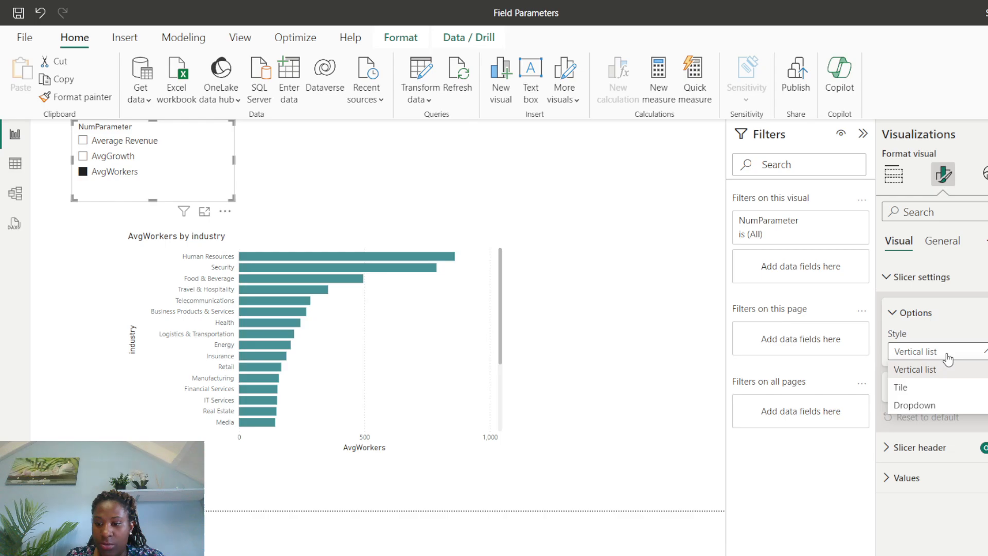
left_click(913, 391)
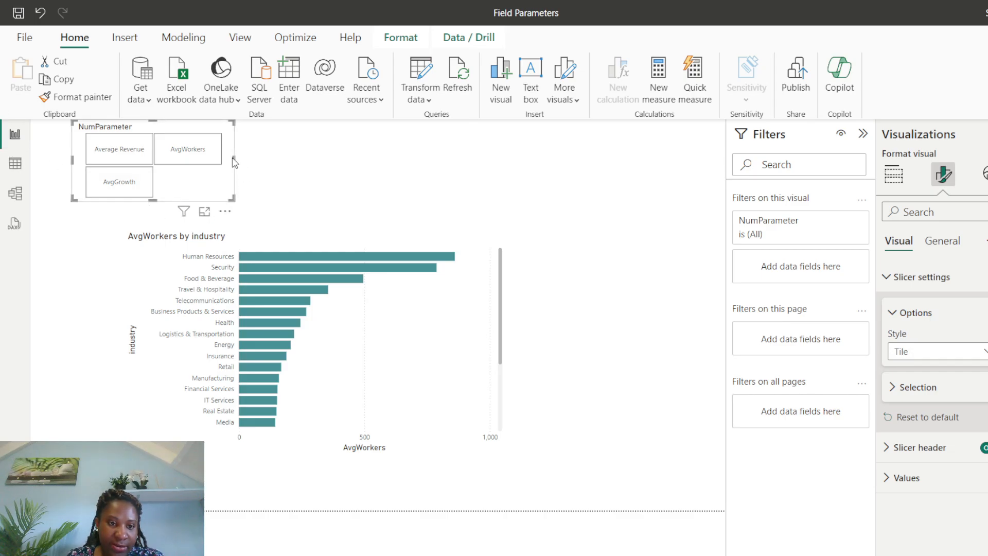
Narrow and lengthen the slicer into one tall column of three tiles, and move the bar chart to the right beside it.
left_click_drag(234, 159, 180, 159)
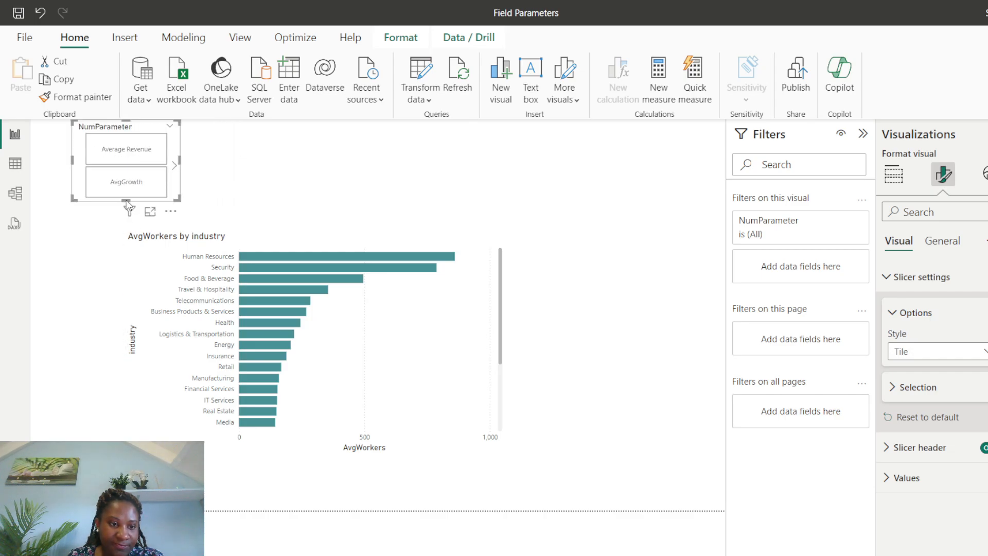
left_click_drag(126, 205, 75, 435)
left_click(288, 241)
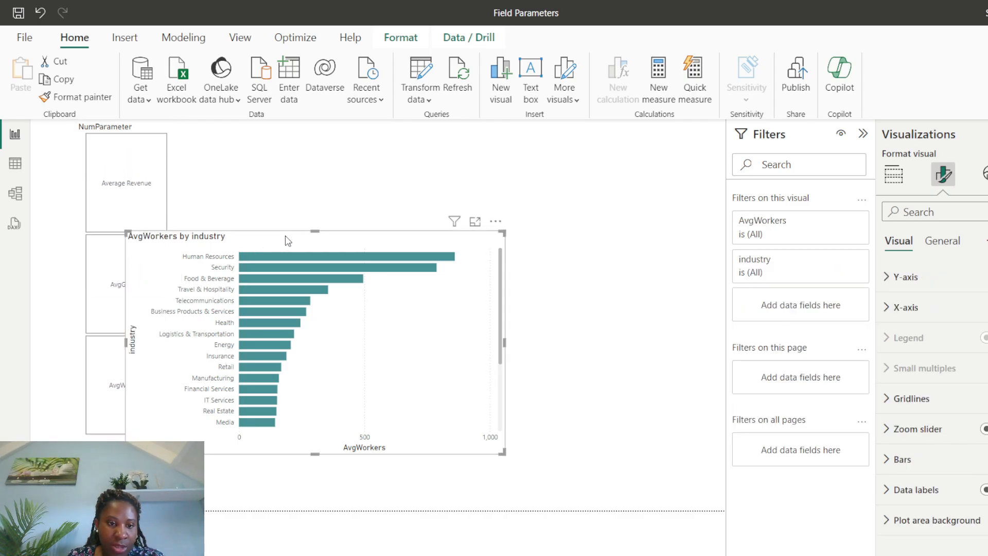
left_click_drag(282, 242, 382, 158)
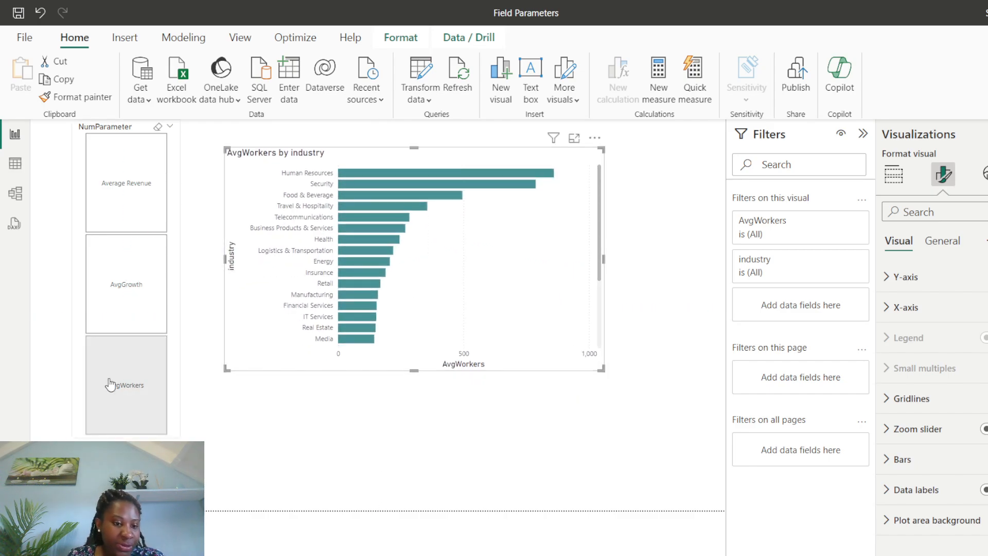
left_click(75, 435)
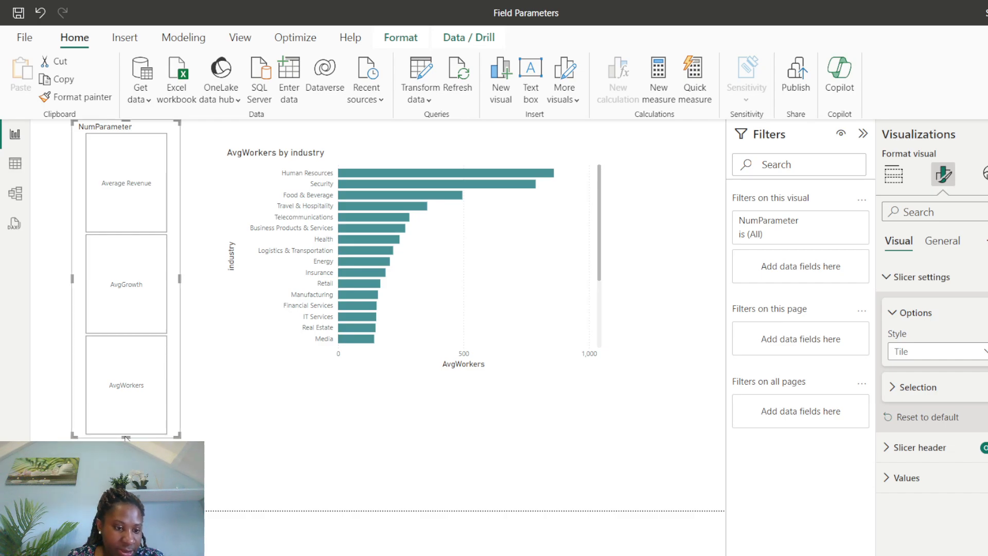
left_click_drag(126, 437, 126, 500)
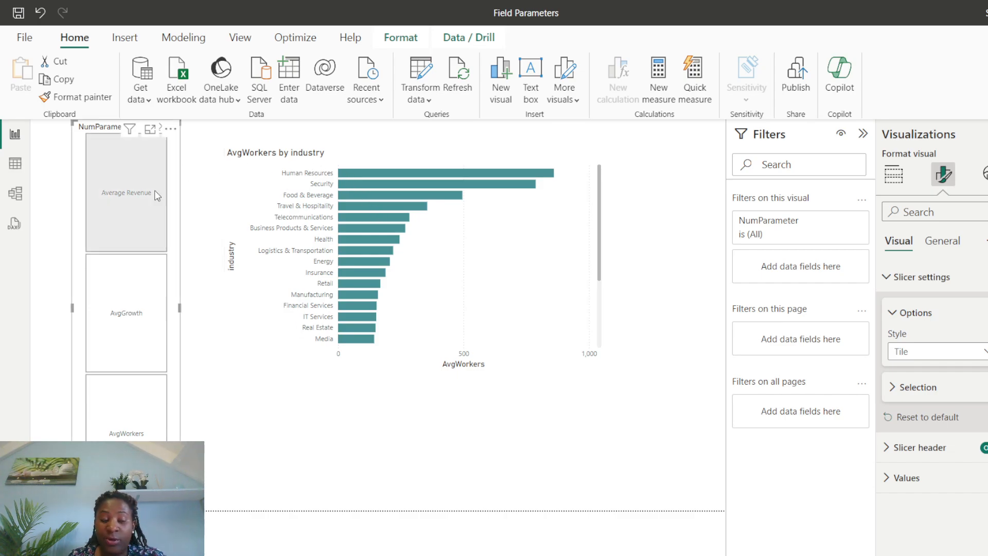
Nudge the bar chart up and left, and enlarge it to fill the page area beside the slicer.
left_click(358, 161)
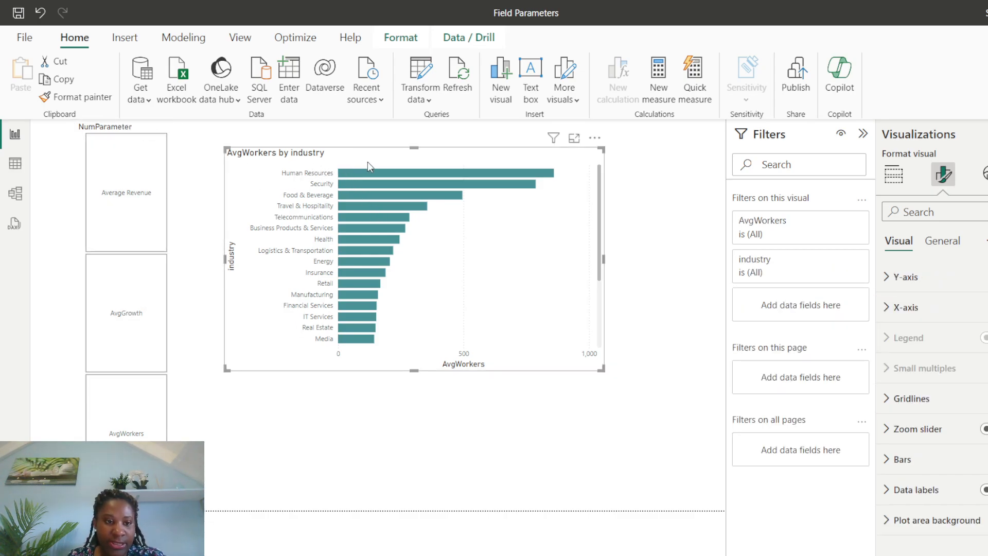
left_click_drag(365, 156, 361, 147)
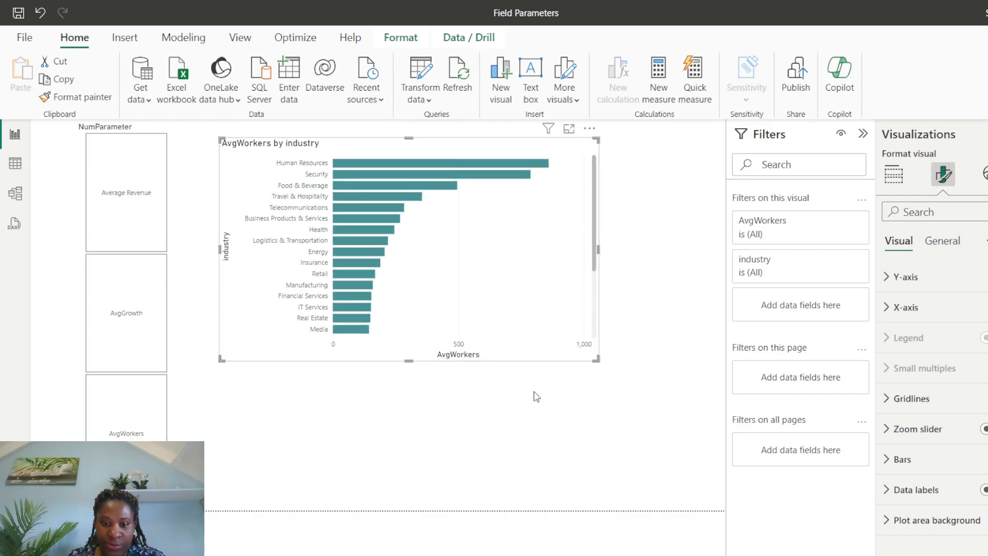
left_click_drag(597, 360, 699, 495)
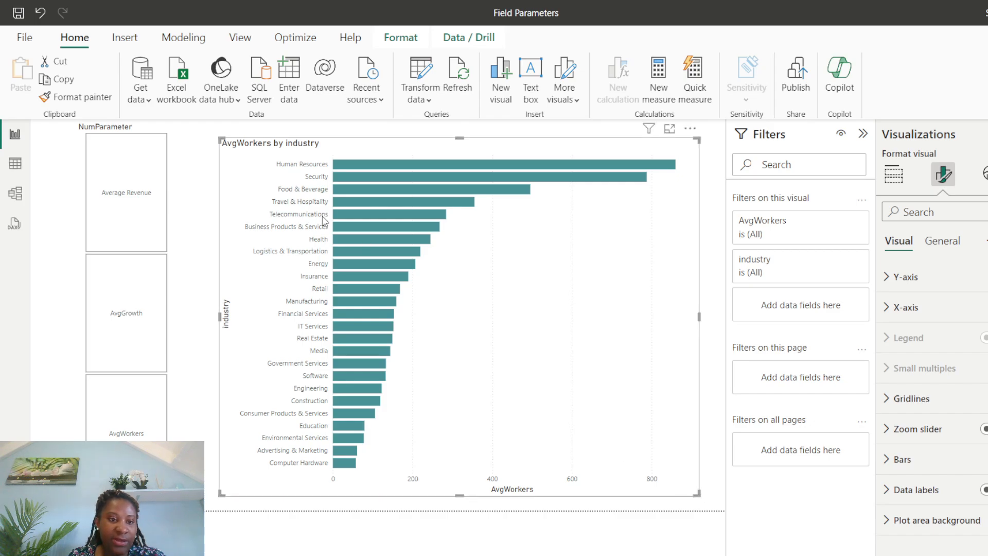
Check the tile slicer by showing AvgWorkers and AvgGrowth in the bar chart.
left_click(41, 172)
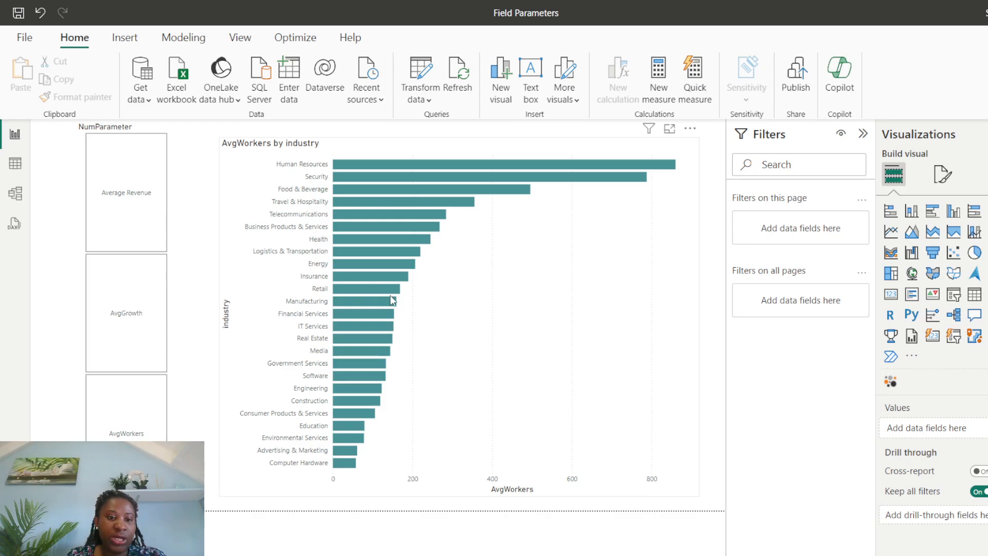
left_click(128, 423)
left_click(129, 355)
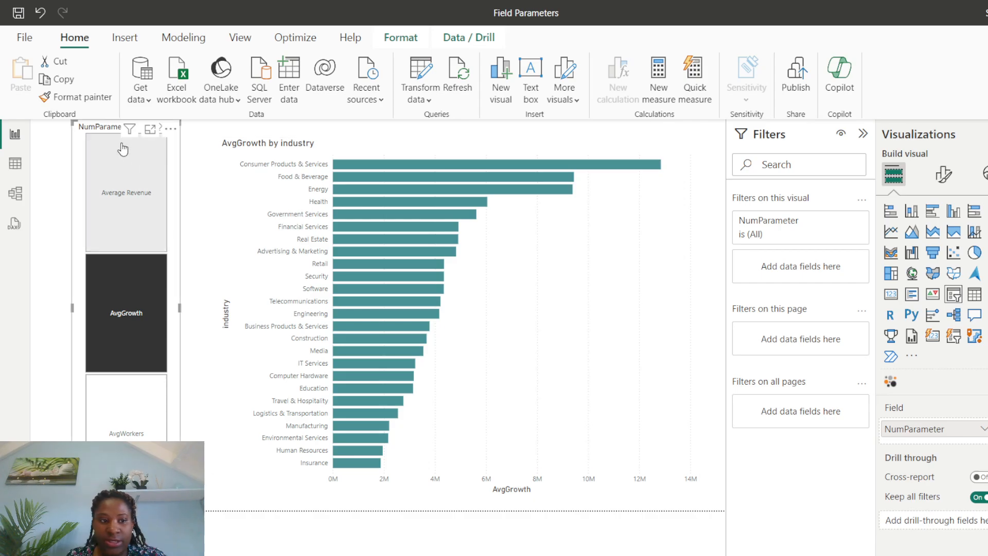
Turn on Single select for the NumParameter slicer and test it by choosing the AvgWorkers tile, ending on AvgGrowth.
left_click(948, 181)
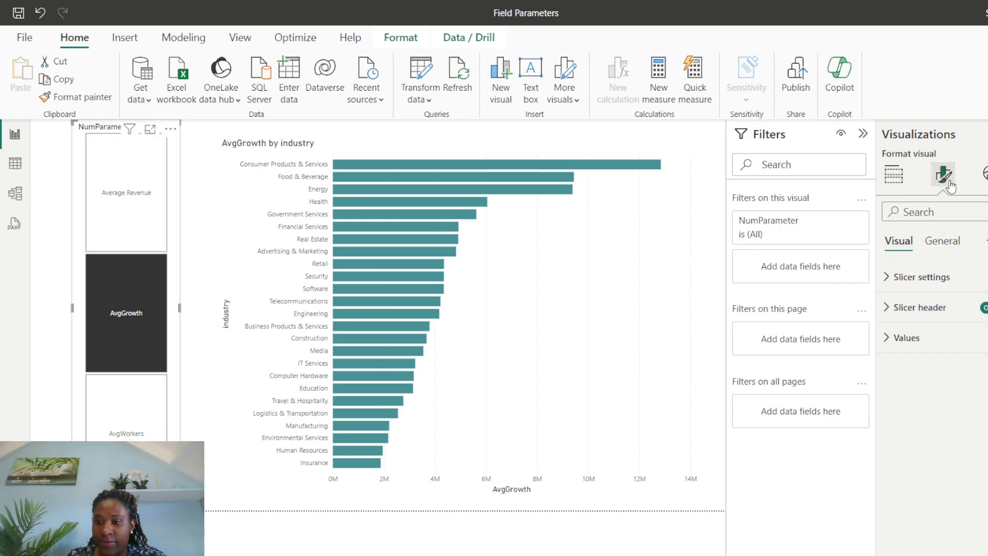
left_click(895, 281)
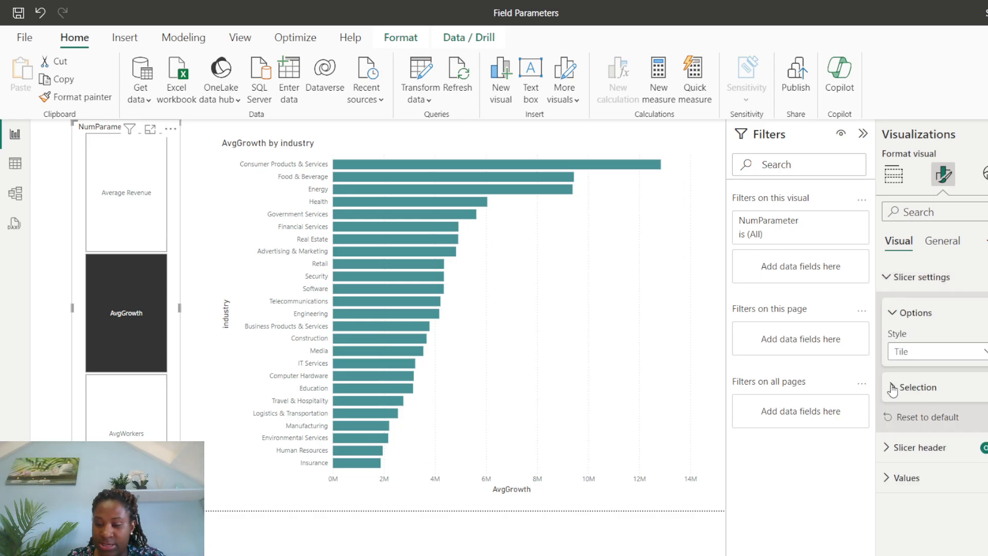
left_click(908, 391)
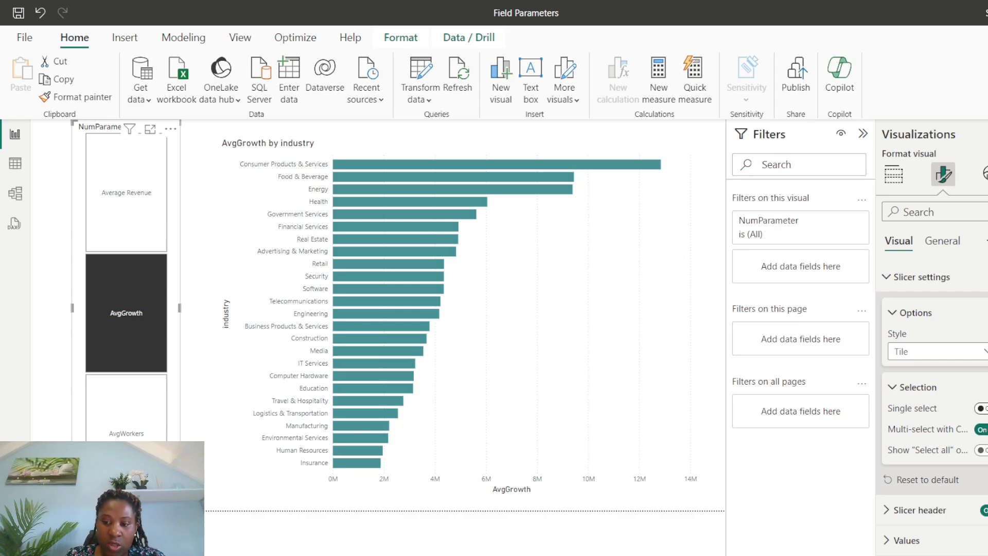
left_click(981, 408)
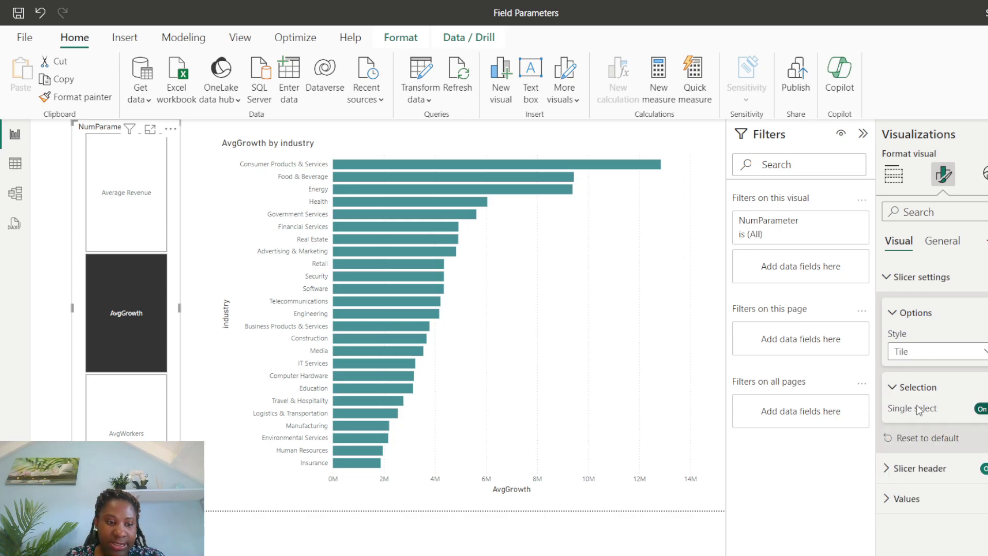
left_click(111, 437)
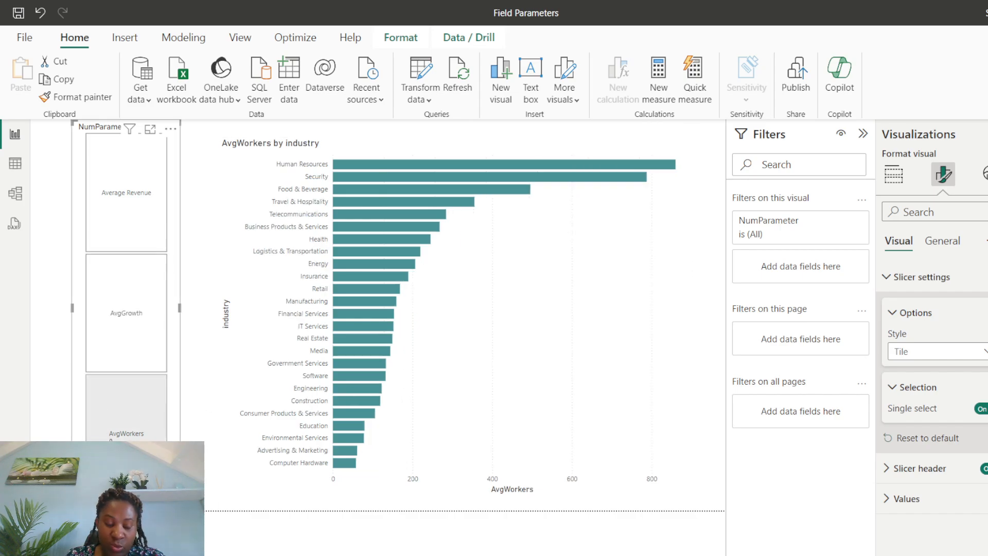
left_click(140, 345)
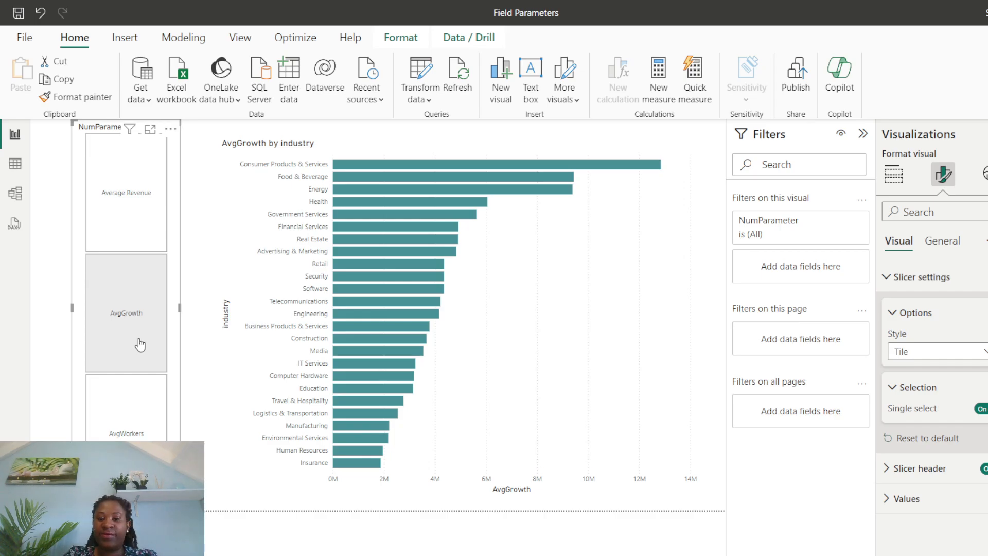